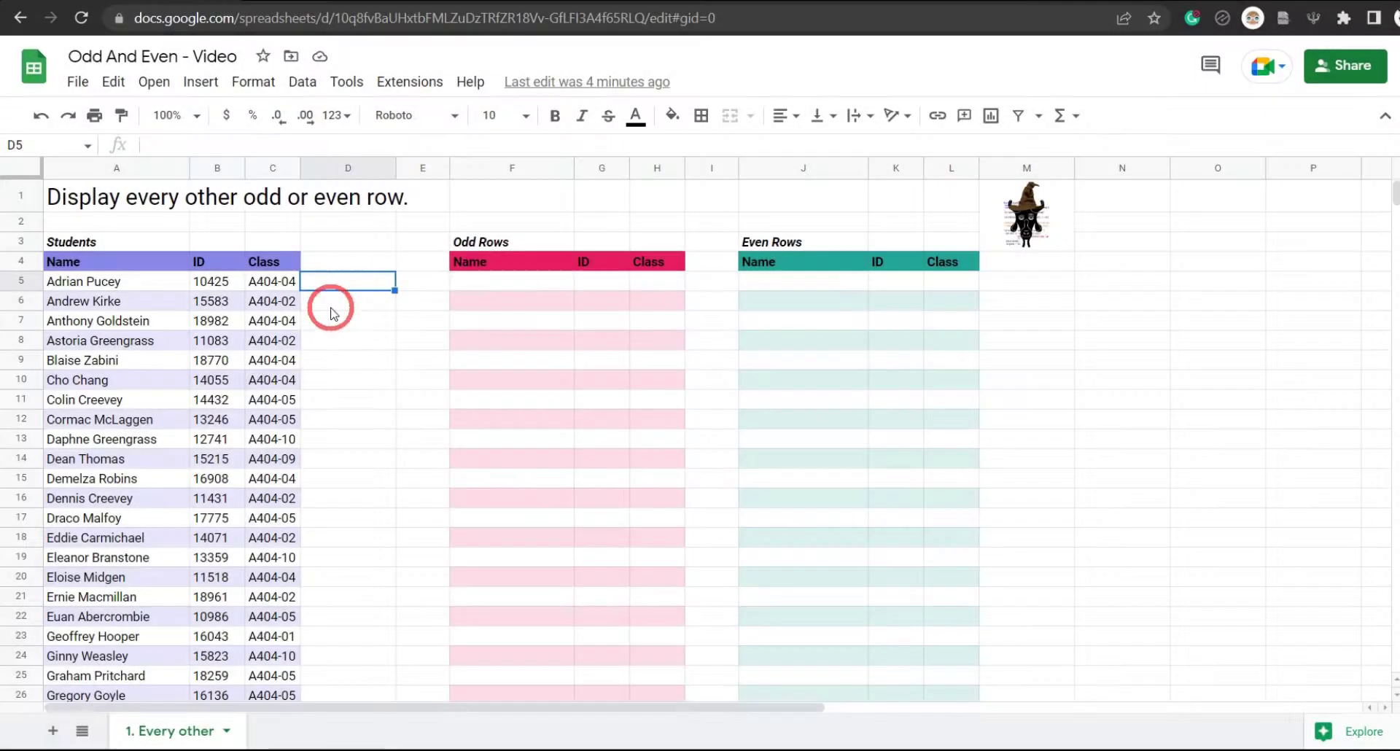
Examine the Students table's entries alongside the sheet's row numbers, starting from row 5.
left_click(111, 281)
scroll(117, 292, "down", 6)
scroll(134, 310, "up", 6)
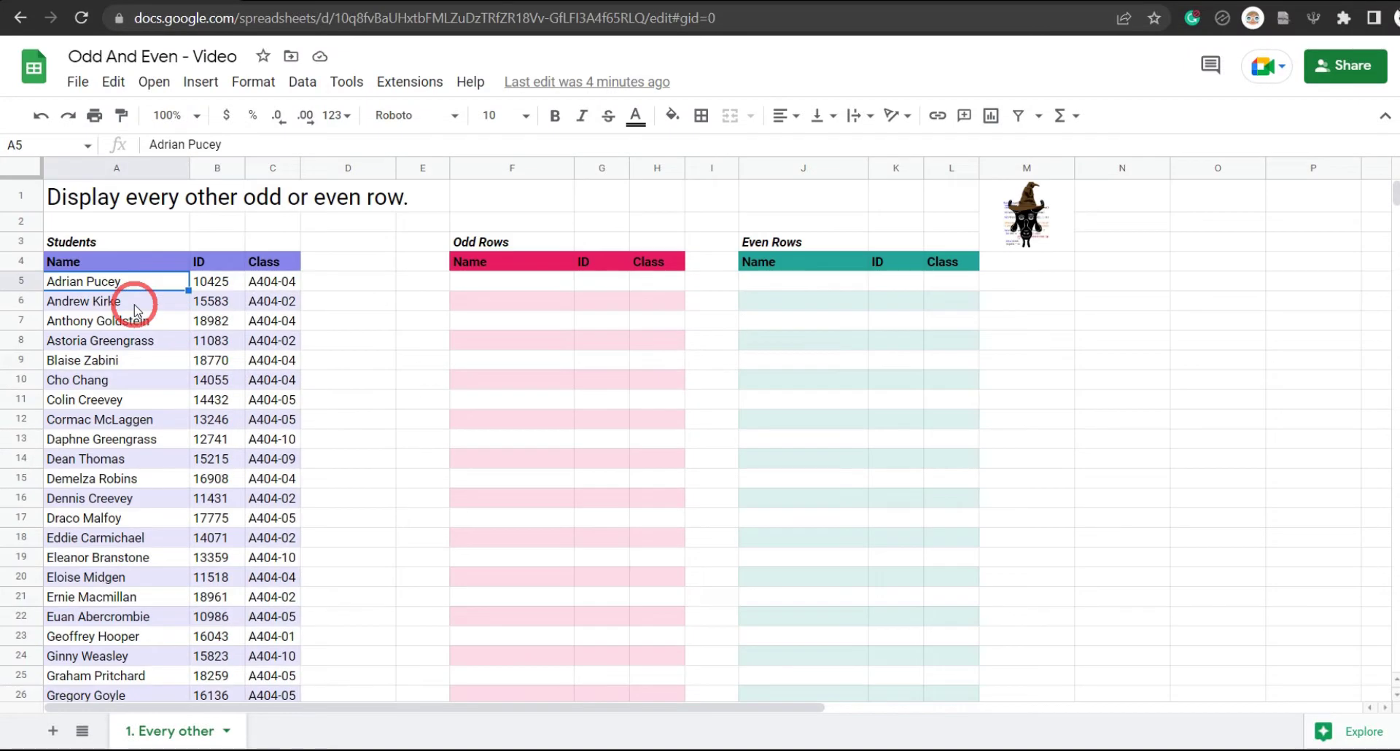
left_click(22, 281)
left_click(27, 299)
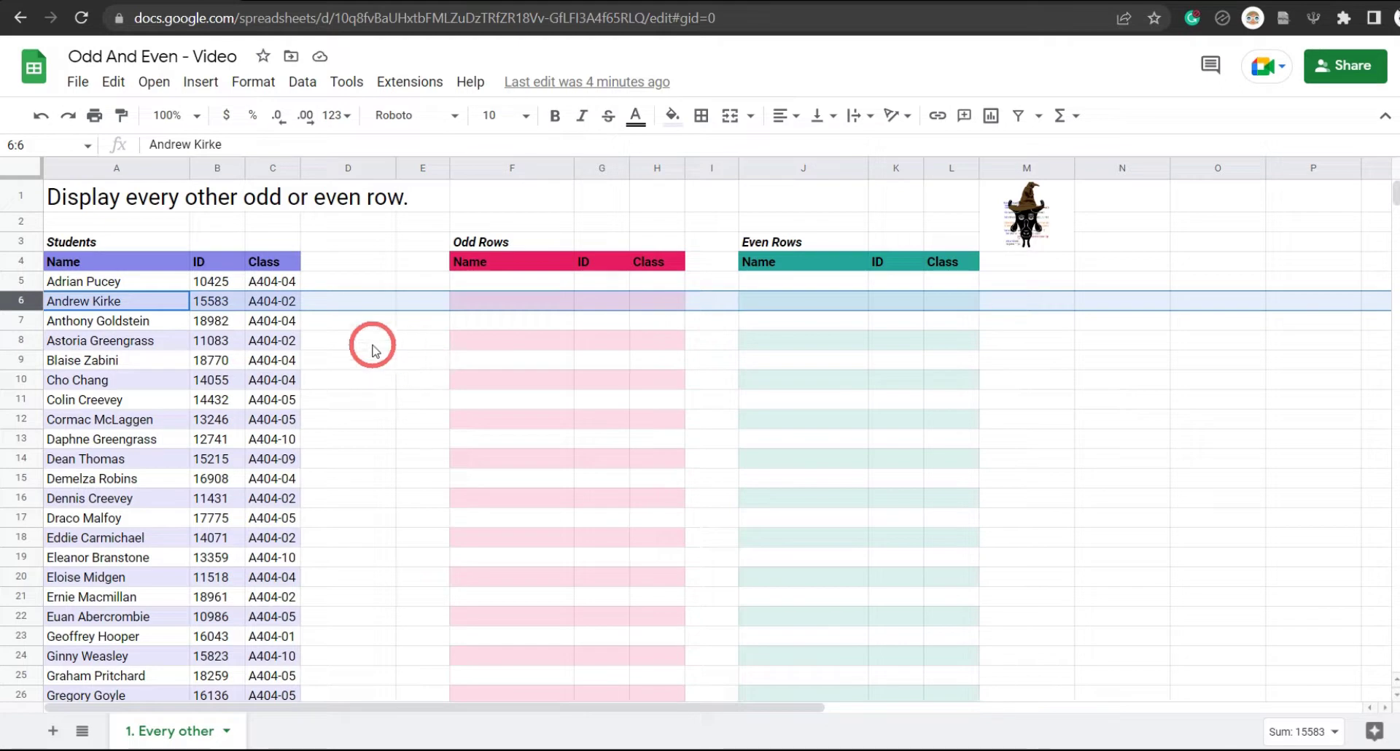
left_click(347, 281)
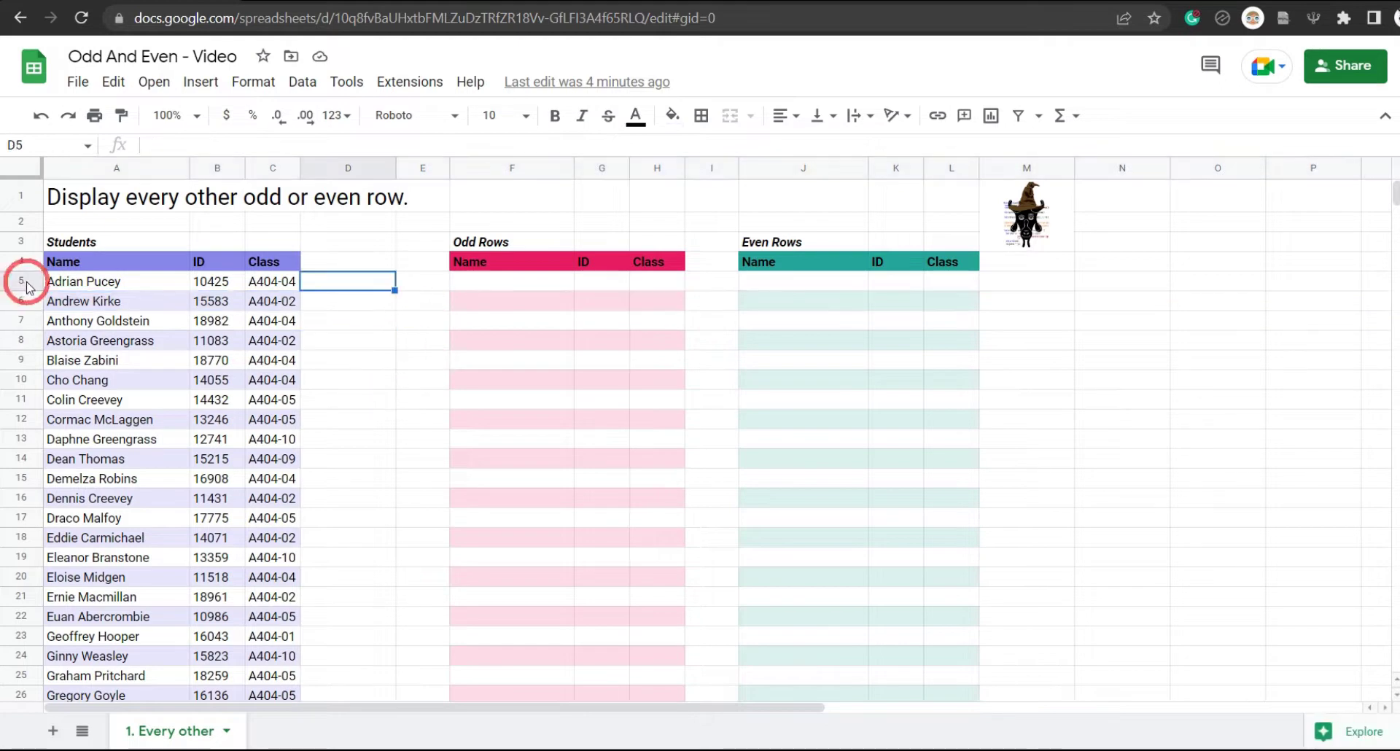
left_click(224, 286)
left_click(214, 301)
left_click(213, 320)
left_click(213, 344)
left_click(211, 363)
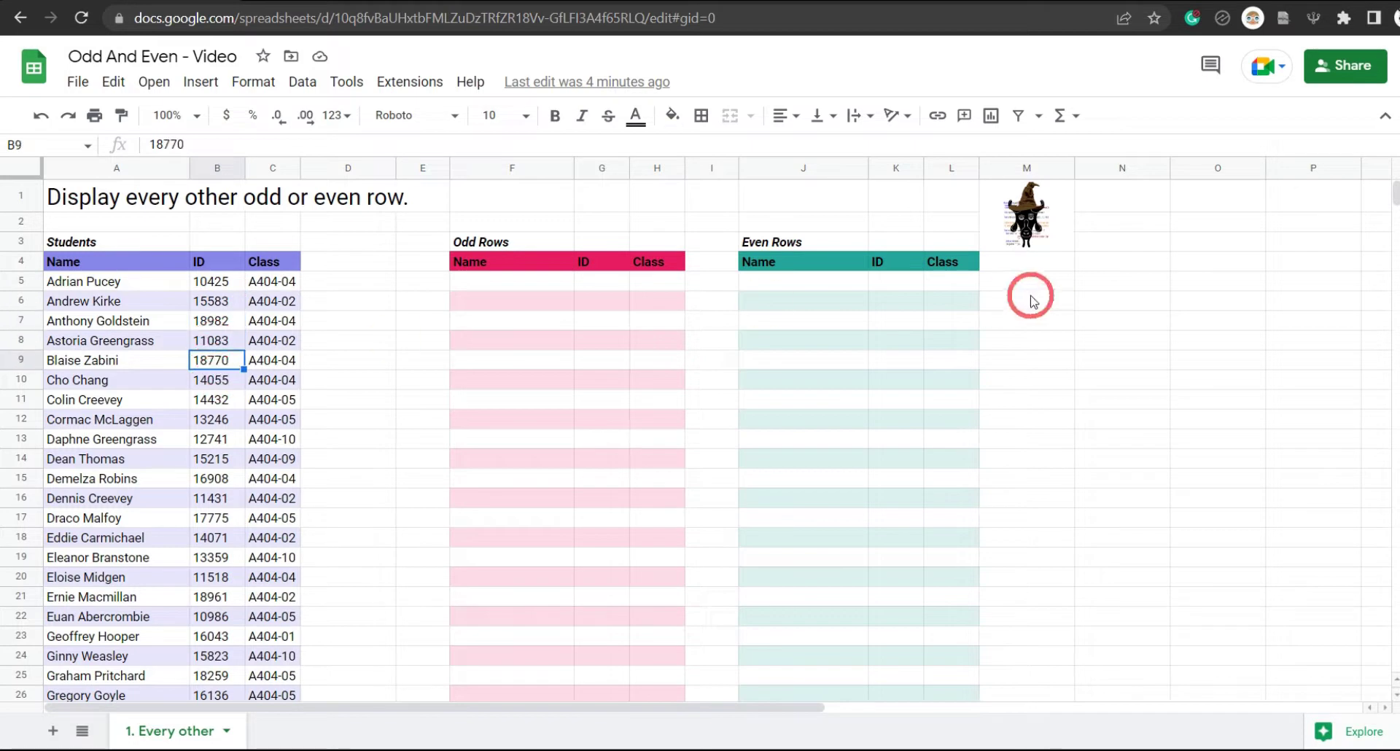
Enter =ROW(A5) in cell N5 and fill the formula down to N13.
left_click(1086, 281)
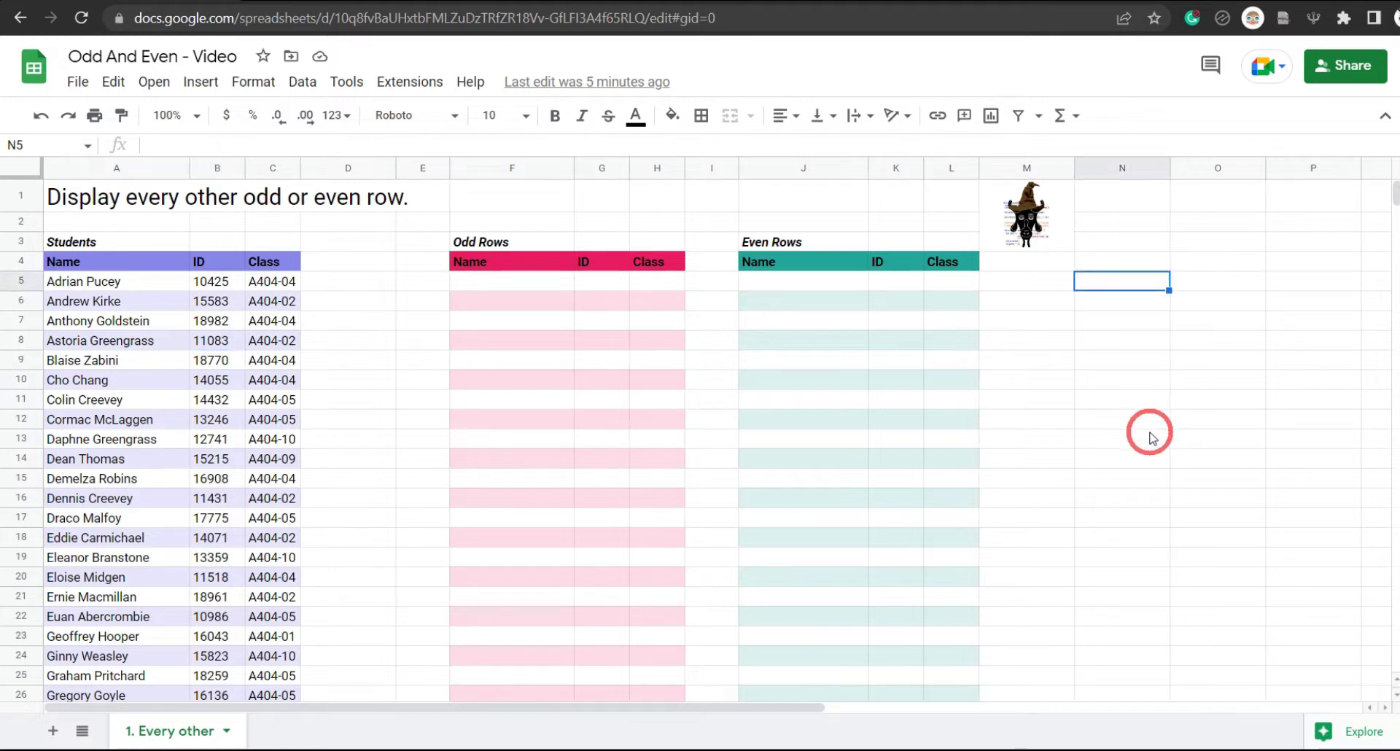
type("=ROW(")
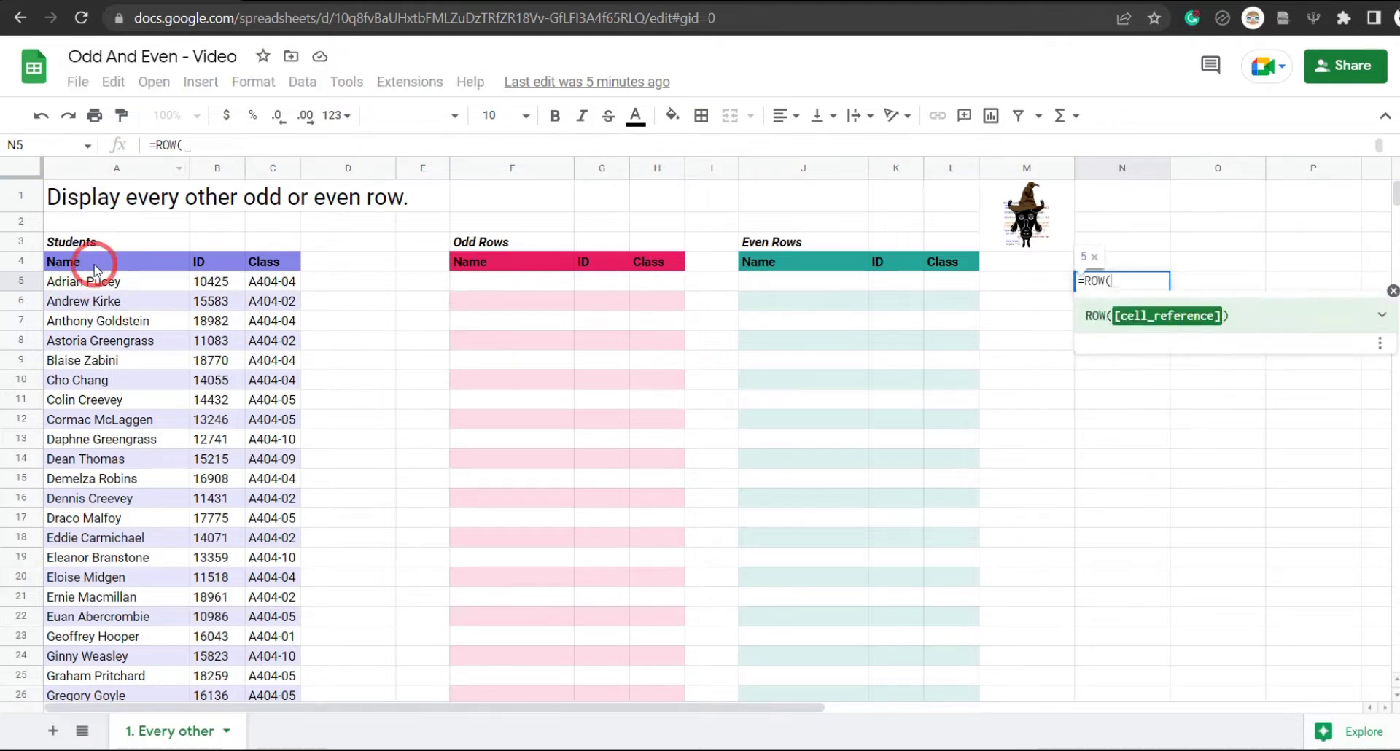
left_click(93, 287)
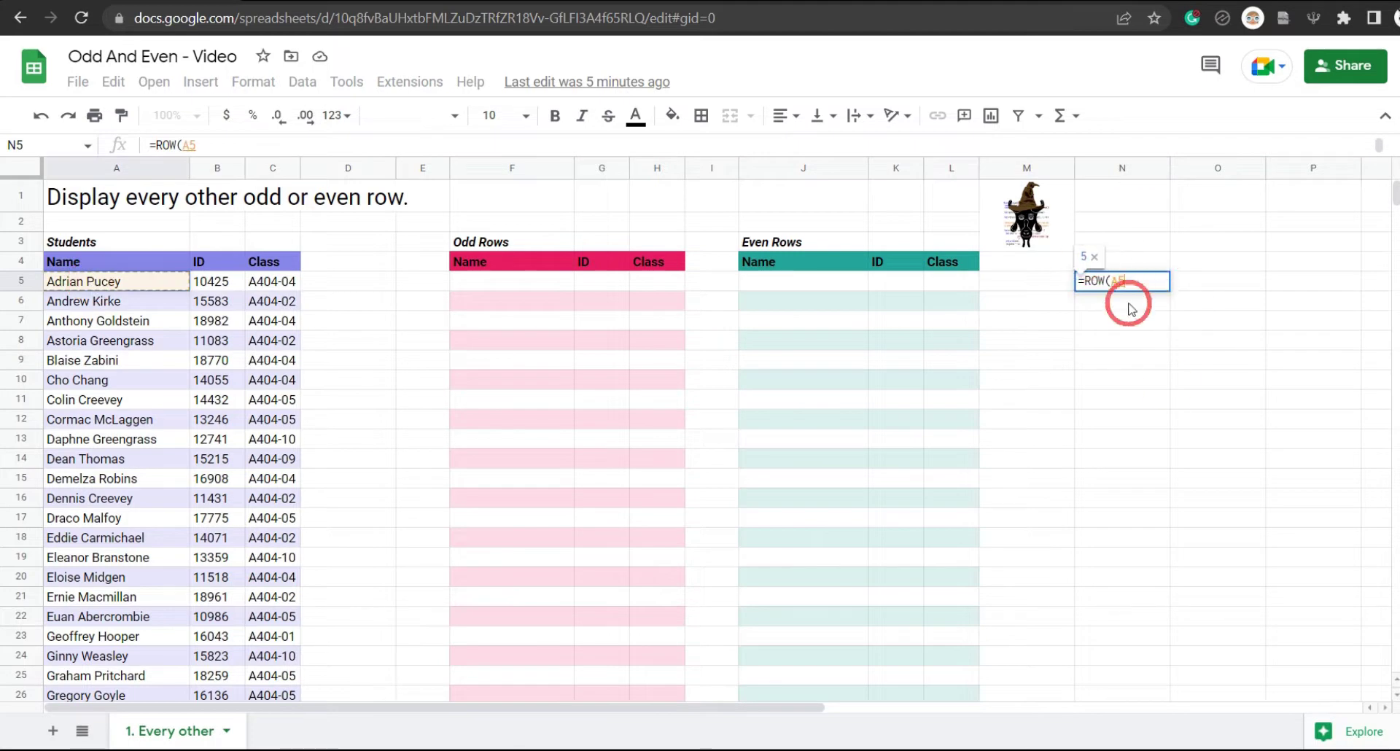
type(")")
key("Return")
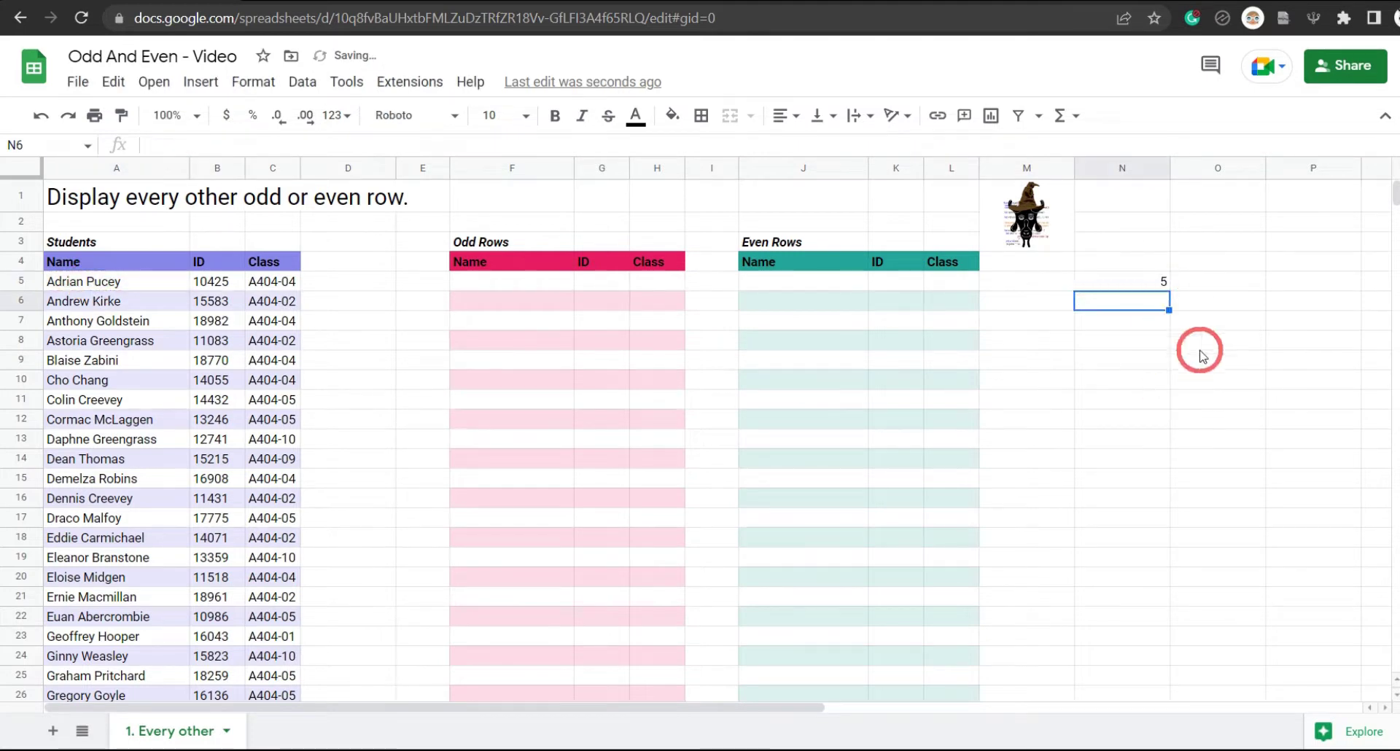
left_click(1162, 283)
left_click_drag(1170, 292, 1166, 442)
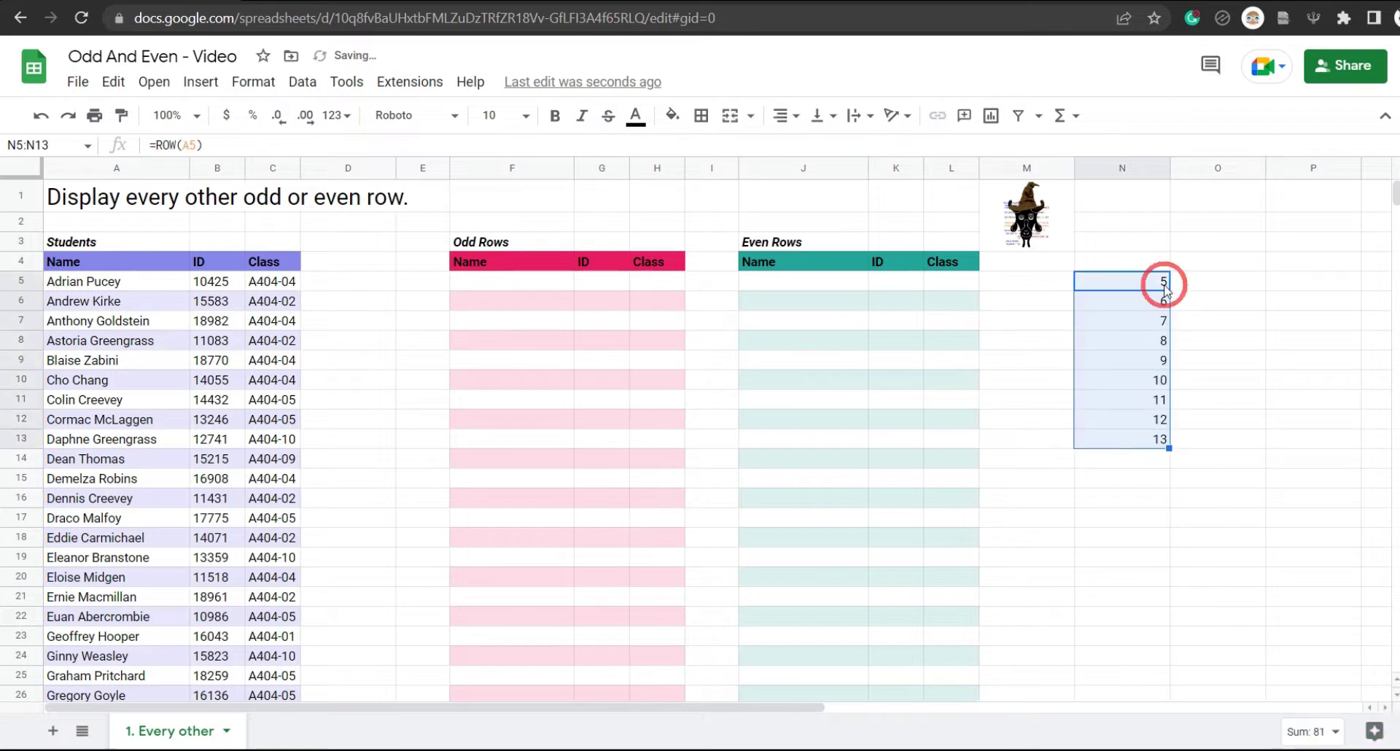
left_click(1147, 478)
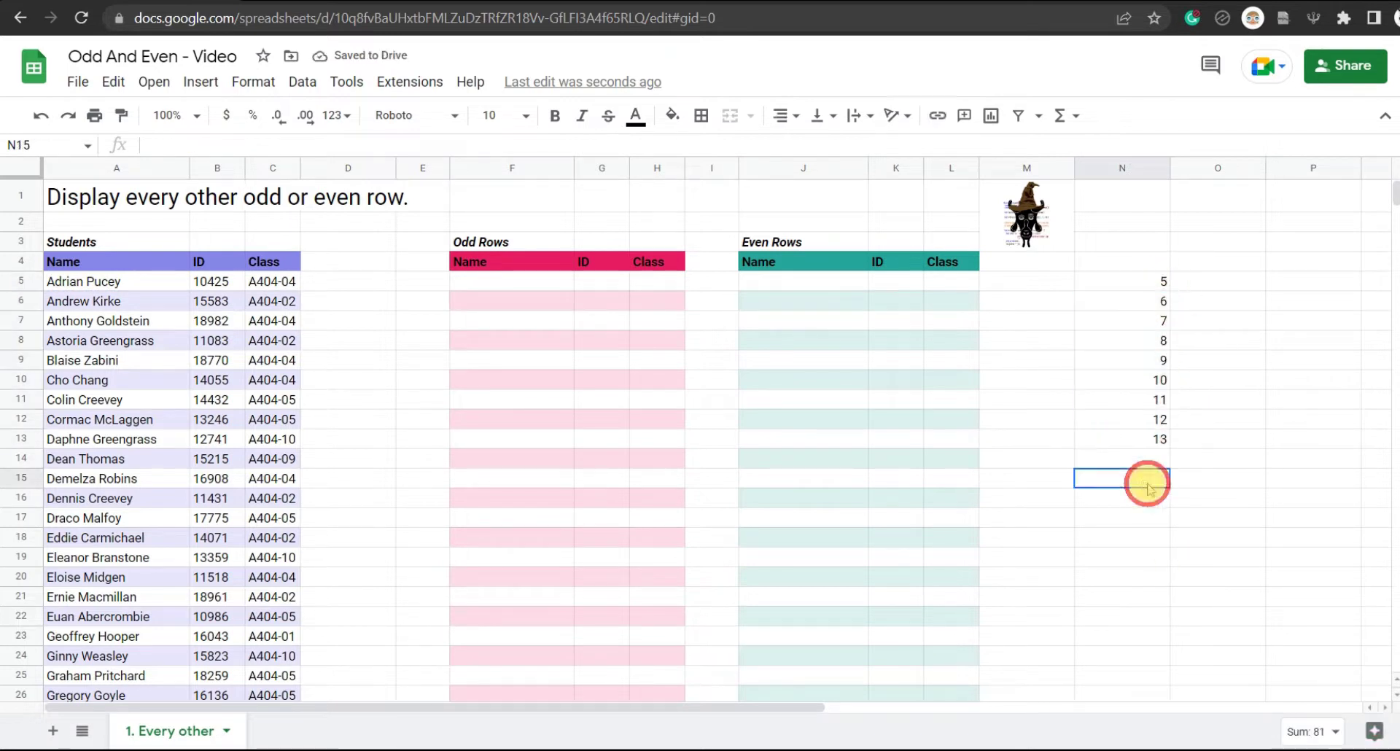
Label cell O4 "odd" and cell P4 "even" as headers beside the row-number column.
left_click(1141, 302)
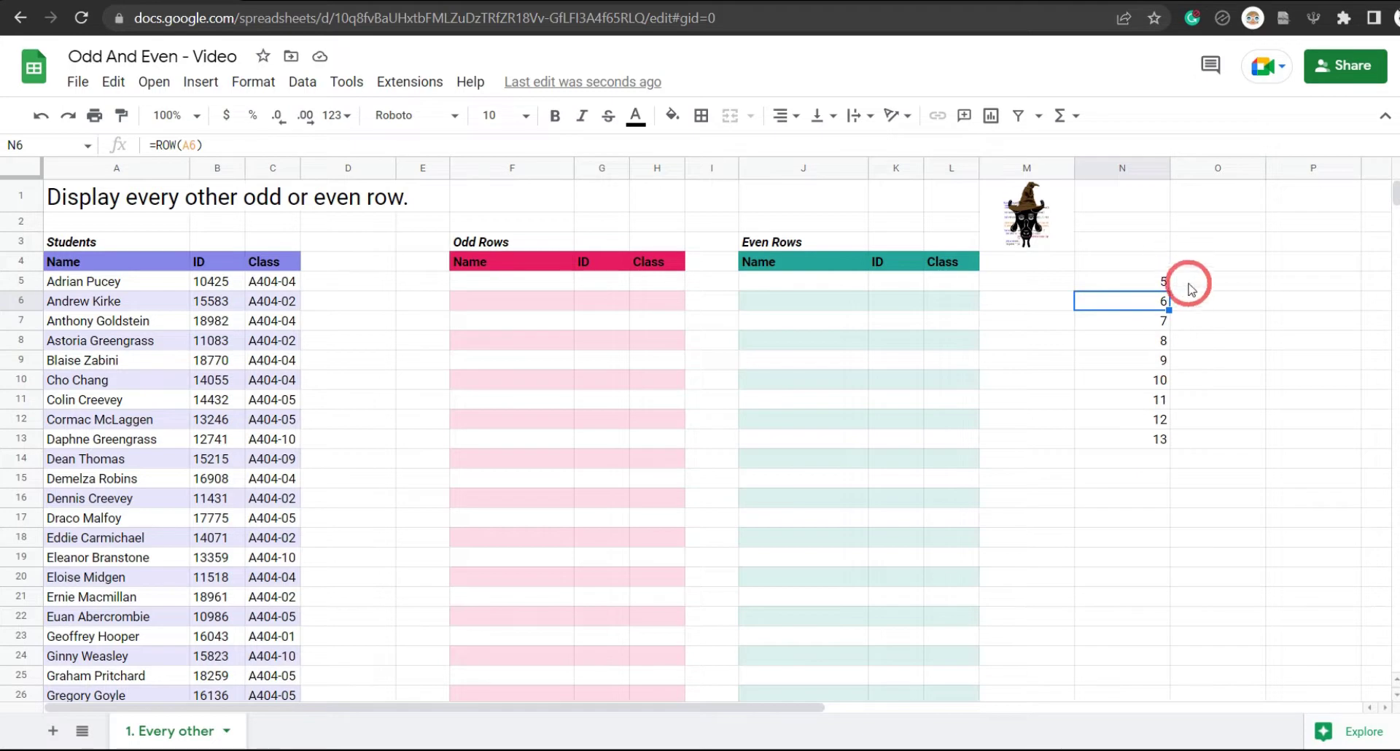
left_click(1167, 283)
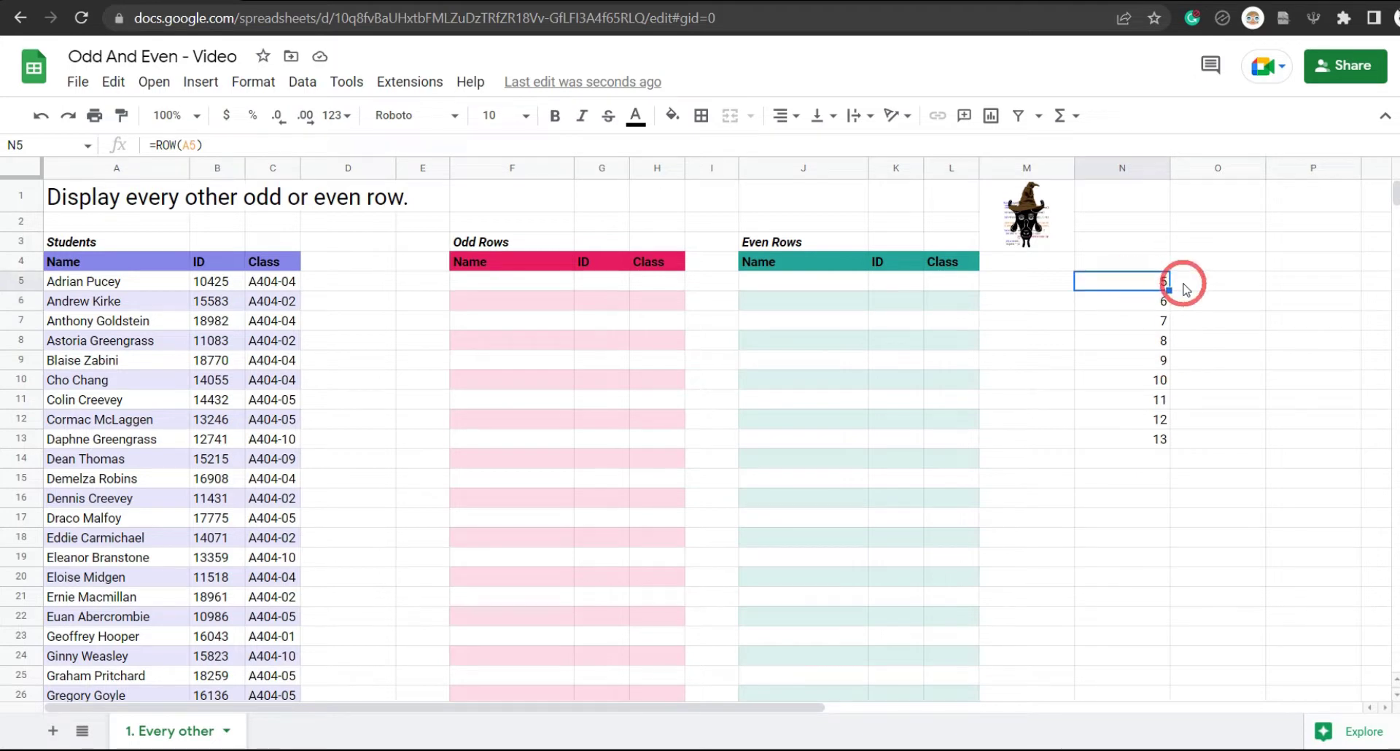
key("Right")
key("Up")
type("oDD")
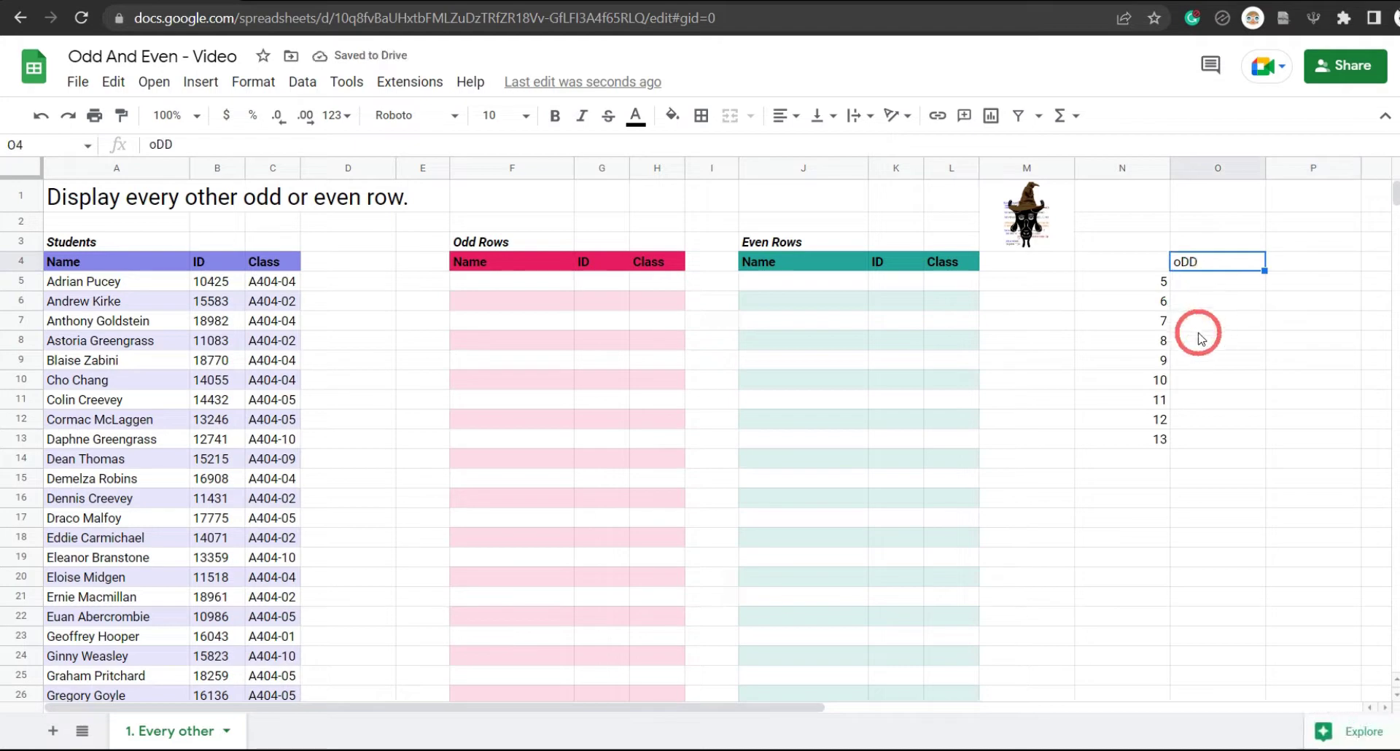
key("Tab")
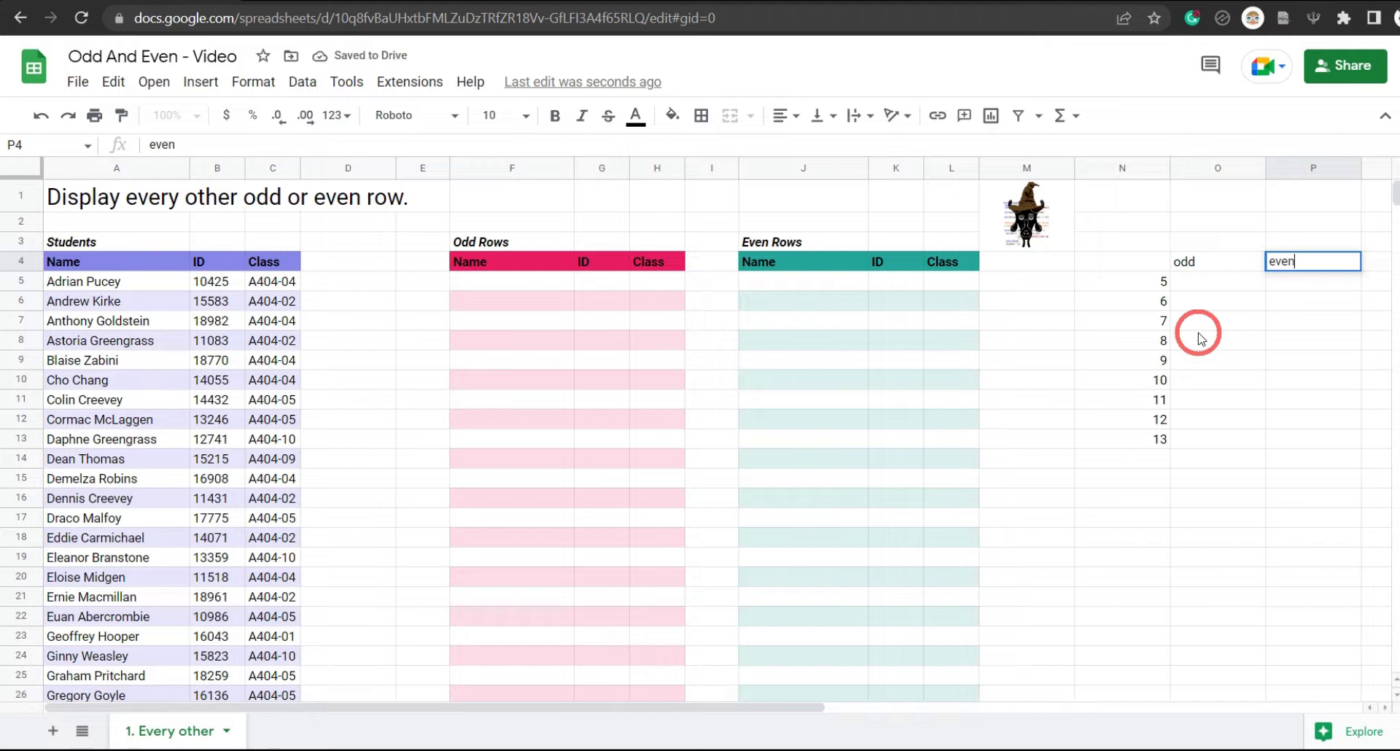
key("Return")
Enter =ISODD(N5) in cell O5 and accept the suggested autofill down to O13.
type("=")
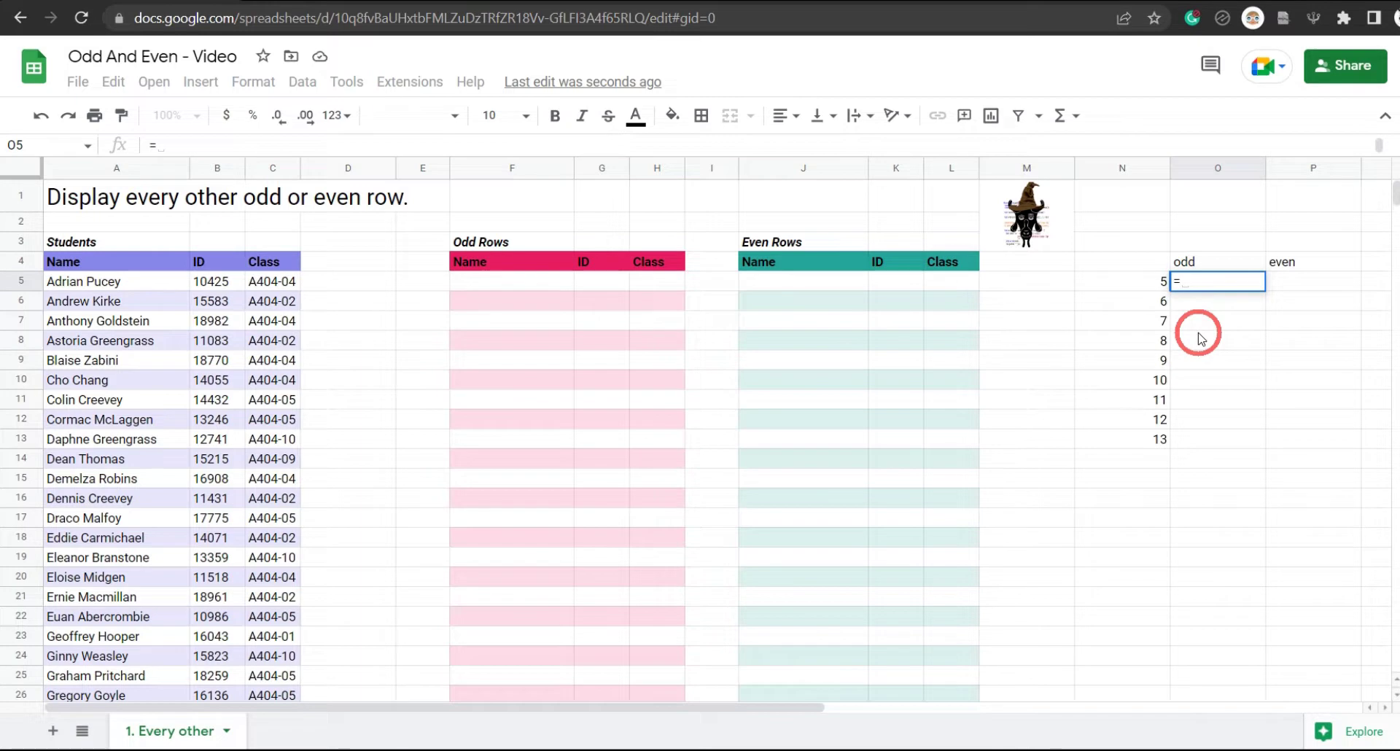
type("ISODD")
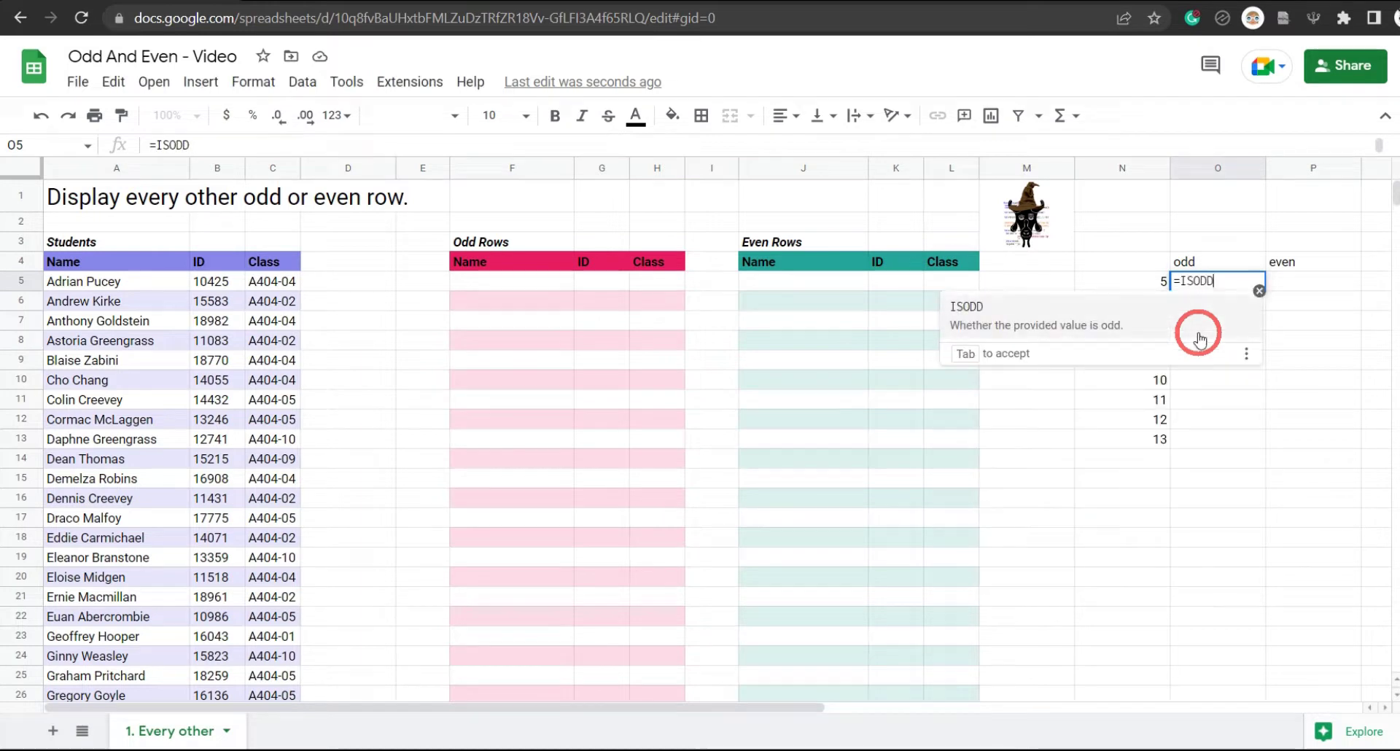
type("(")
left_click(1137, 281)
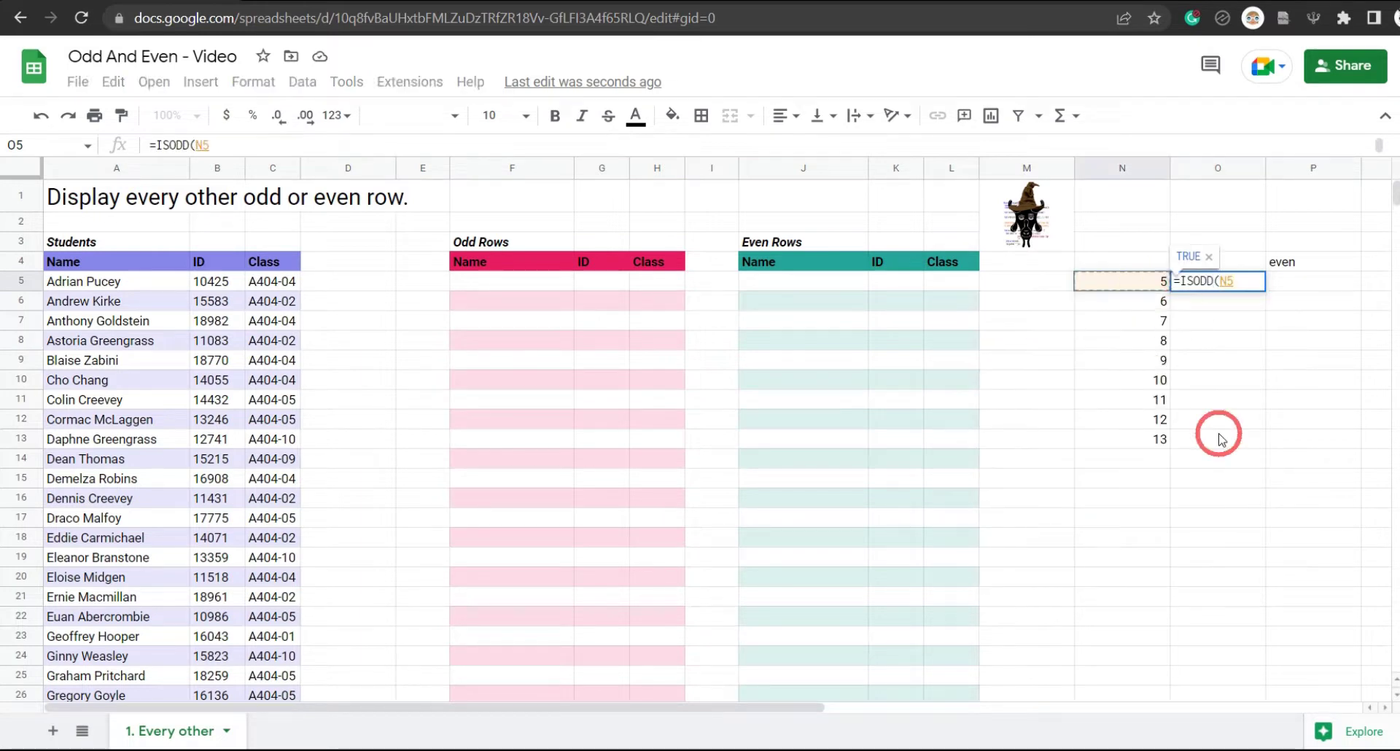
type(")")
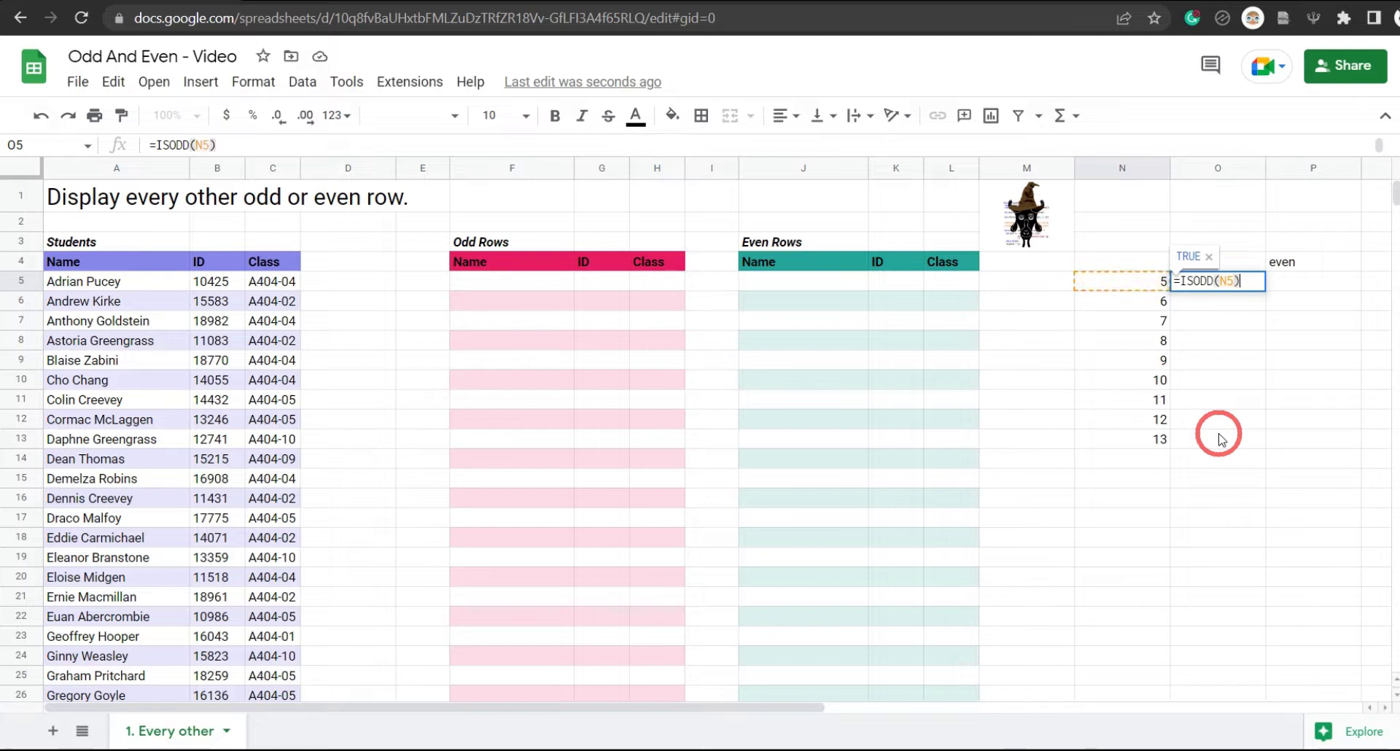
key("Return")
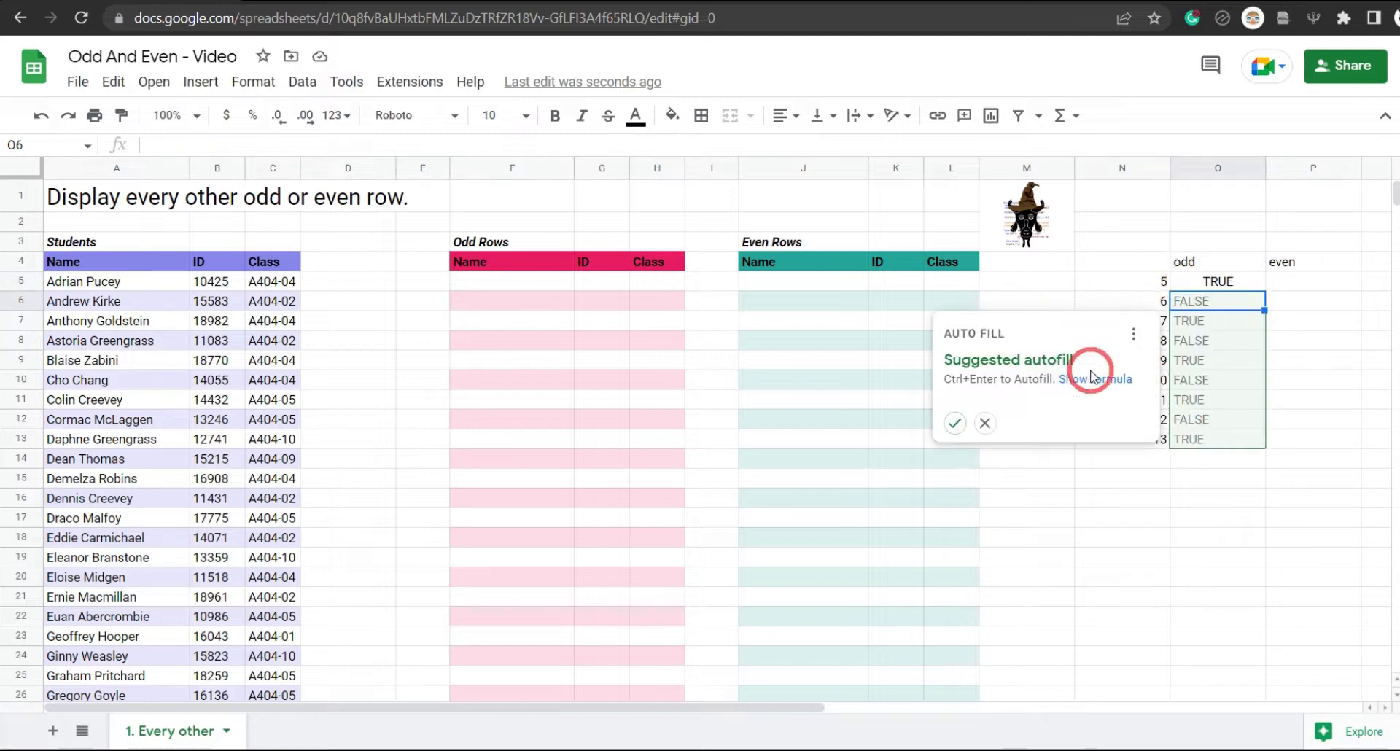
left_click(954, 422)
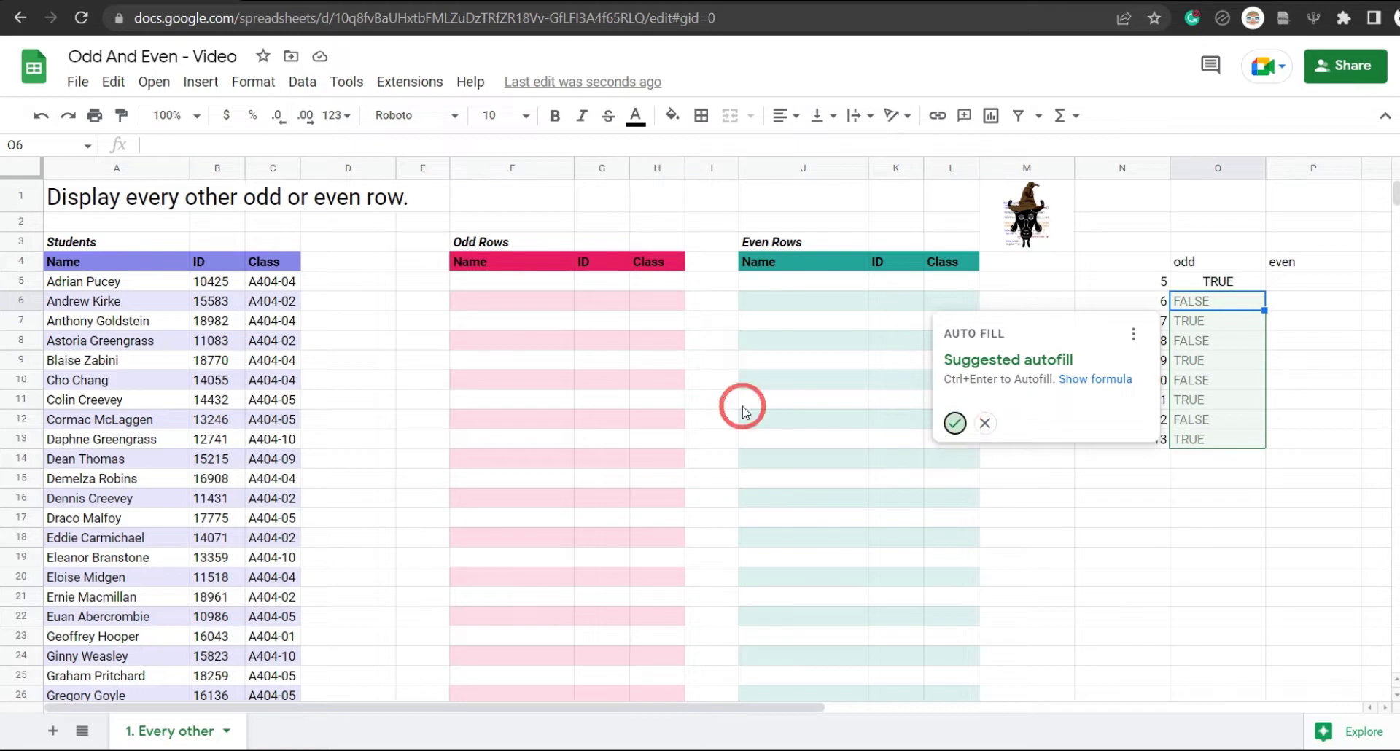
Enter =ISEVEN(N5) in cell P5 and accept the suggested autofill down to P13.
left_click(1292, 283)
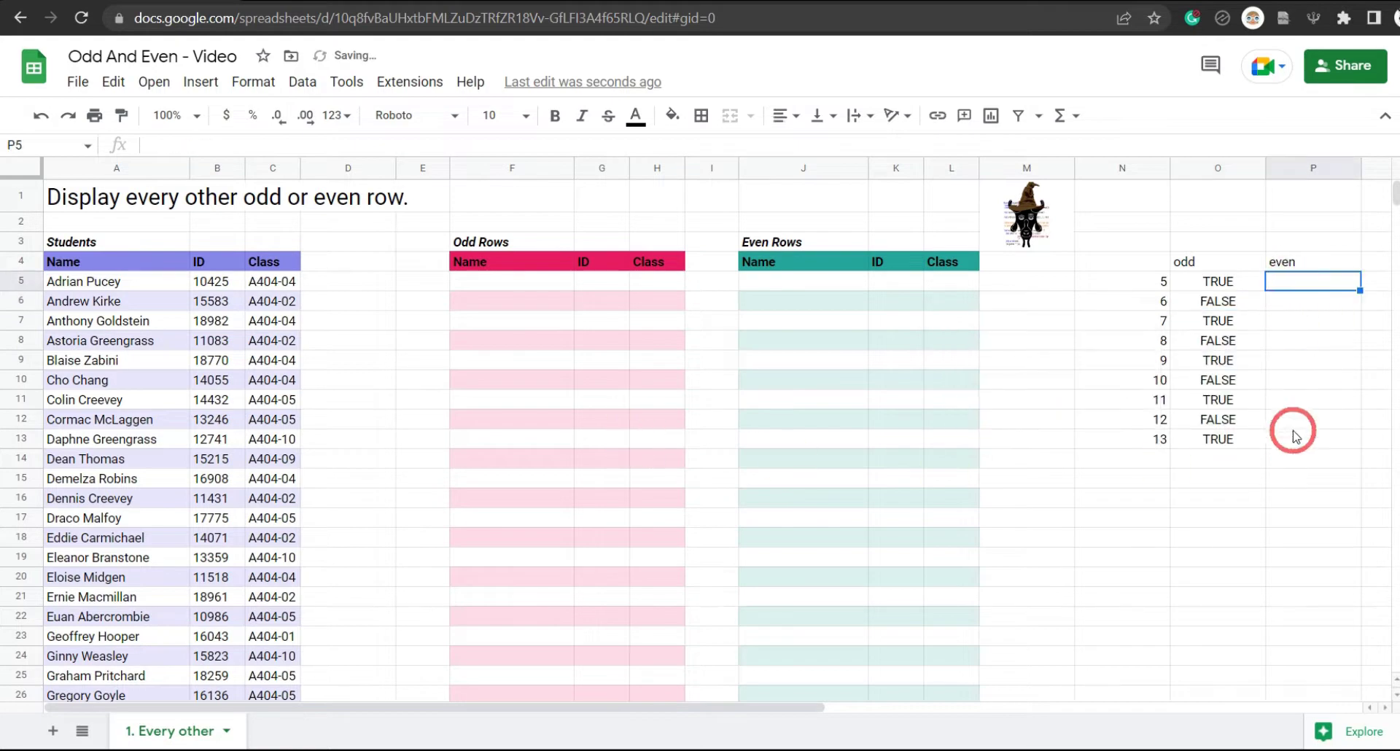
type("=I")
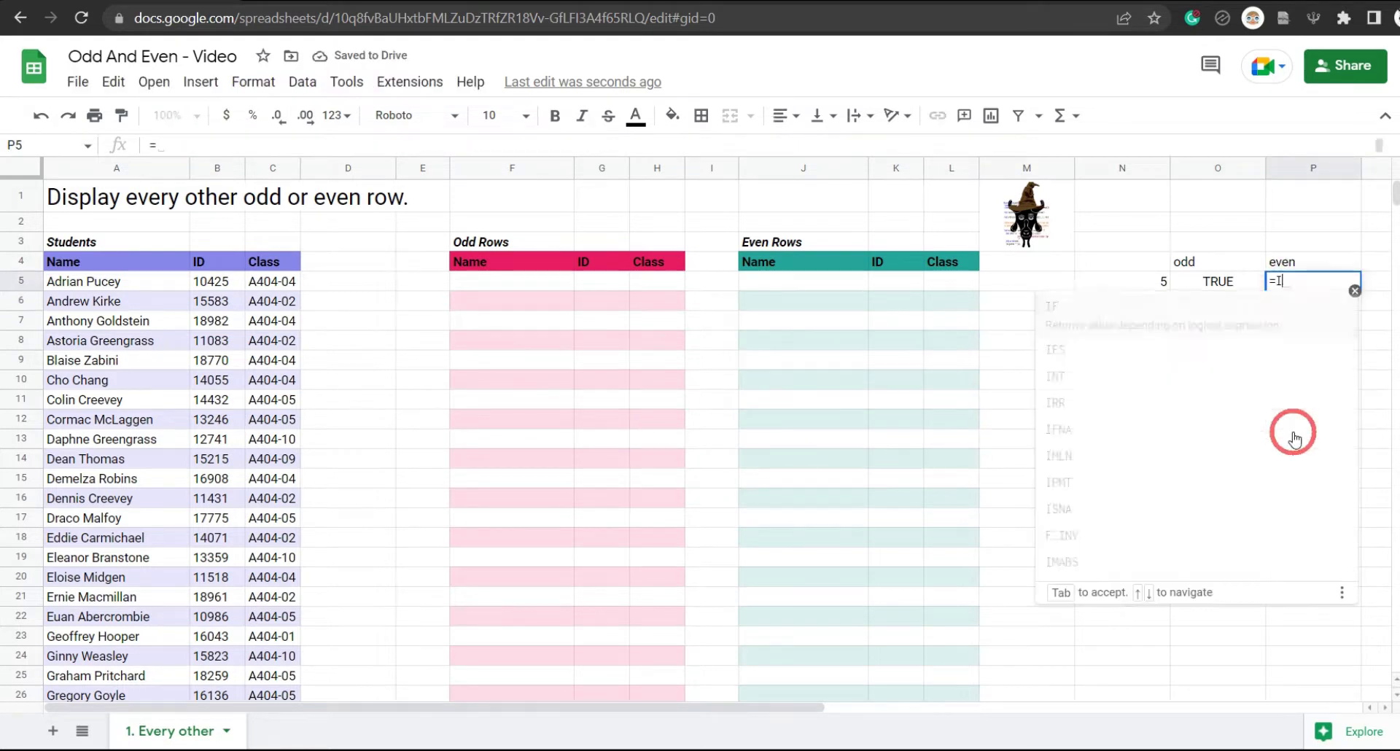
type("SEVEN(N5))")
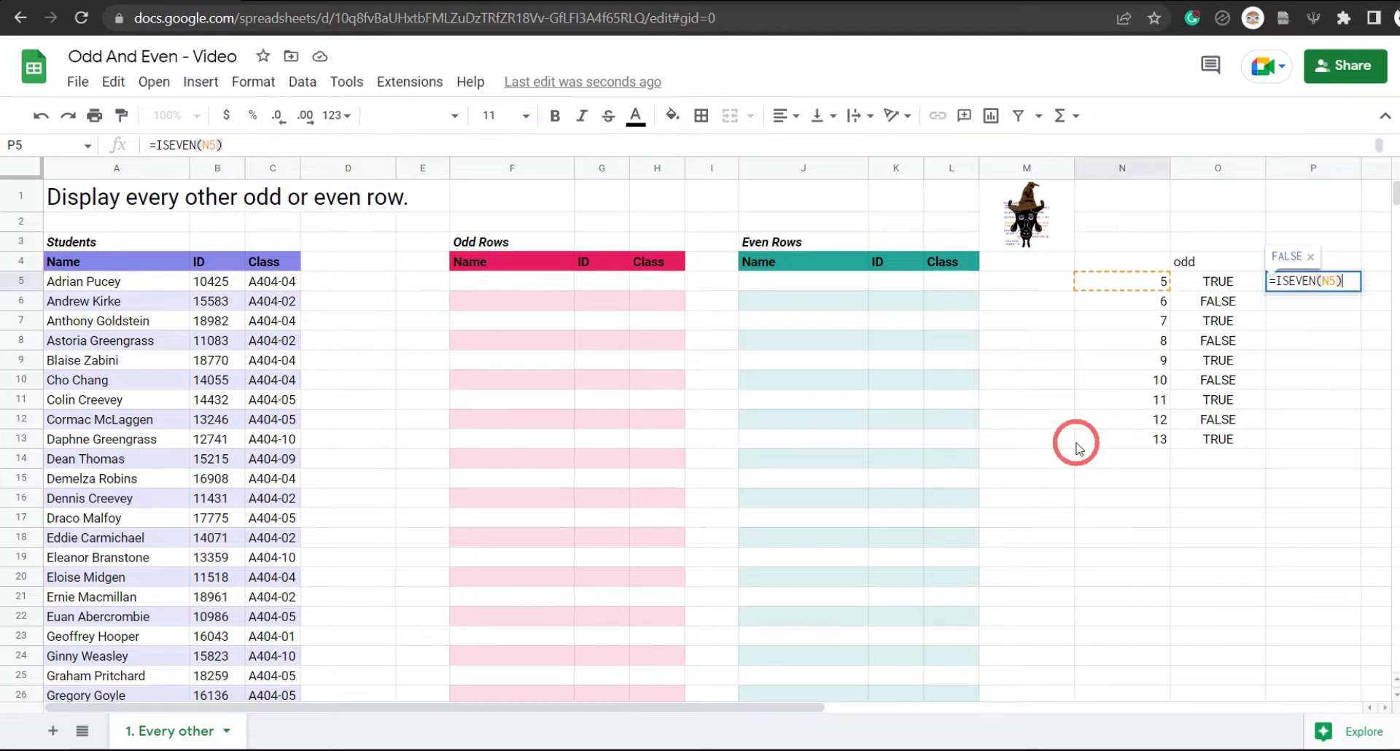
key("Return")
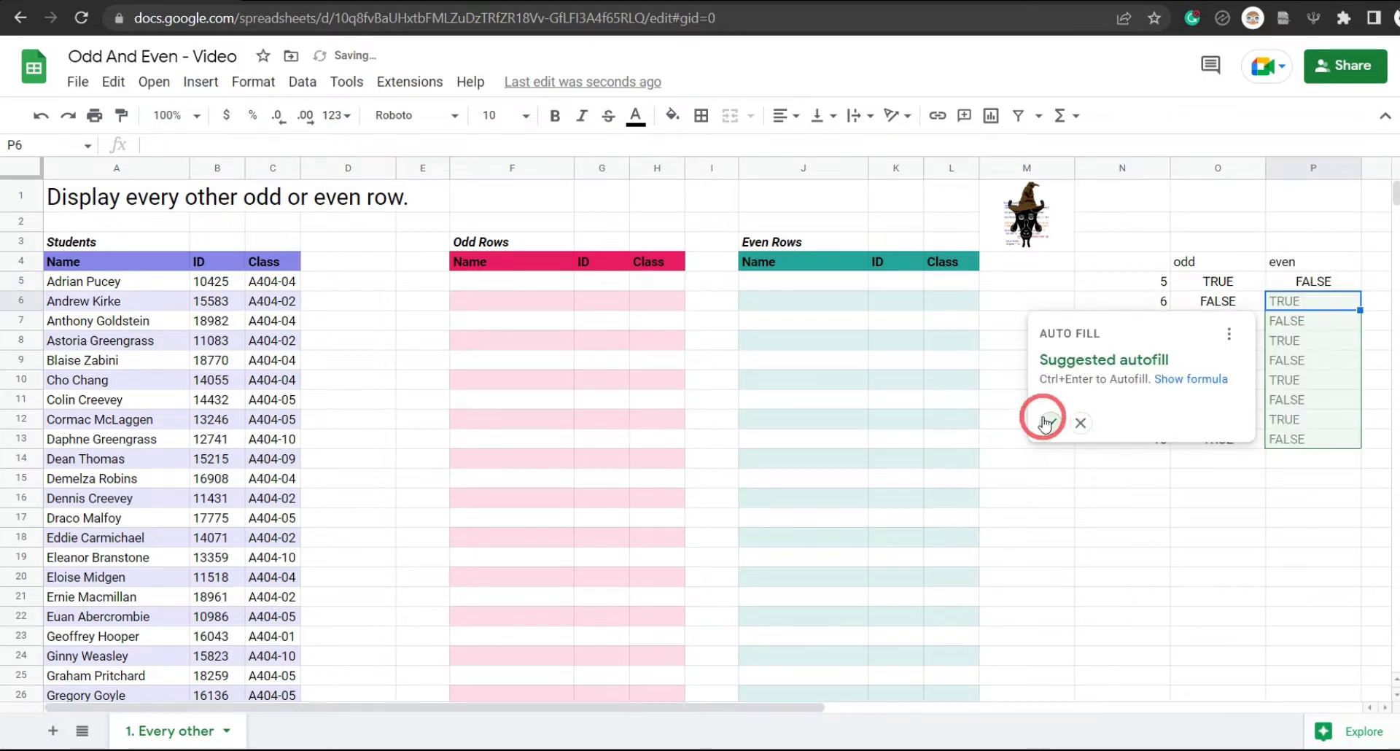
left_click(1050, 423)
left_click(1210, 500)
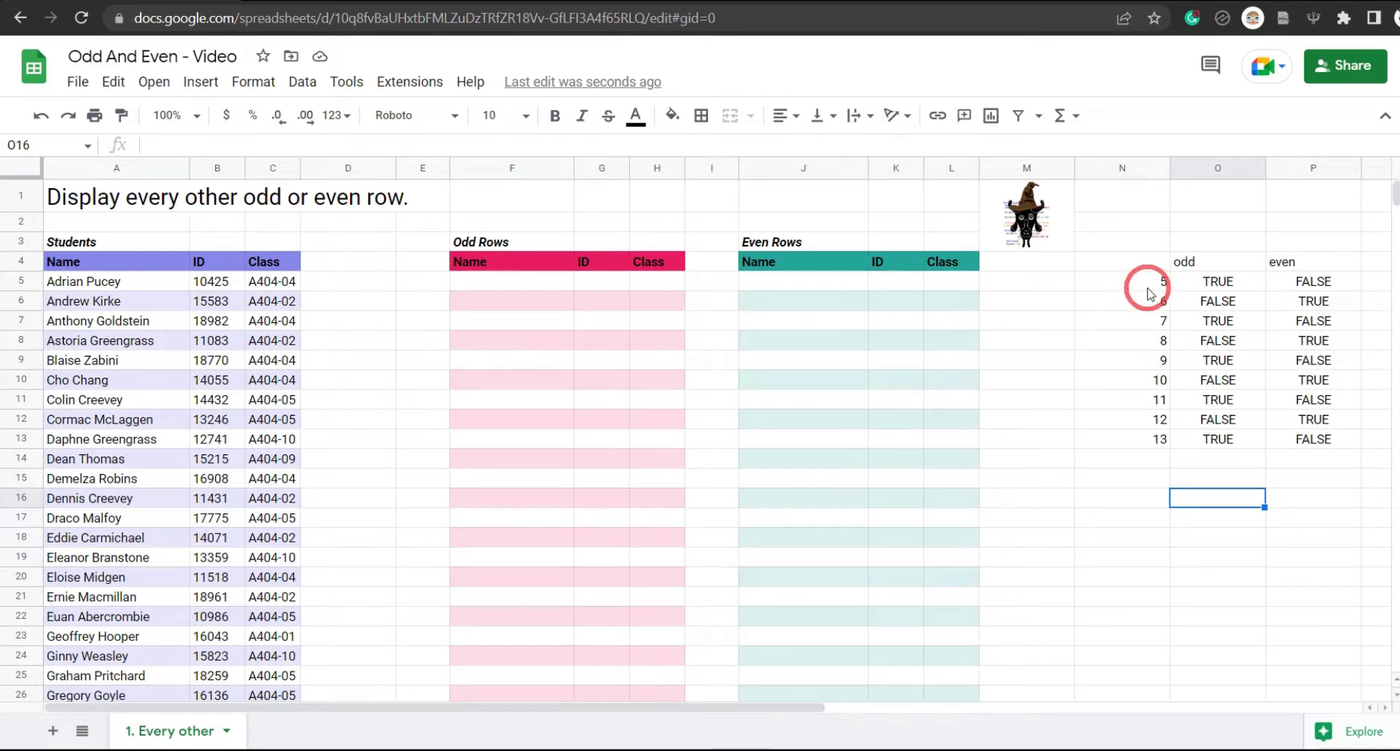
Clear the "even" header and its values in P4:P13, and check the formulas in N5 and O5.
left_click_drag(1287, 275, 1292, 439)
key("Delete")
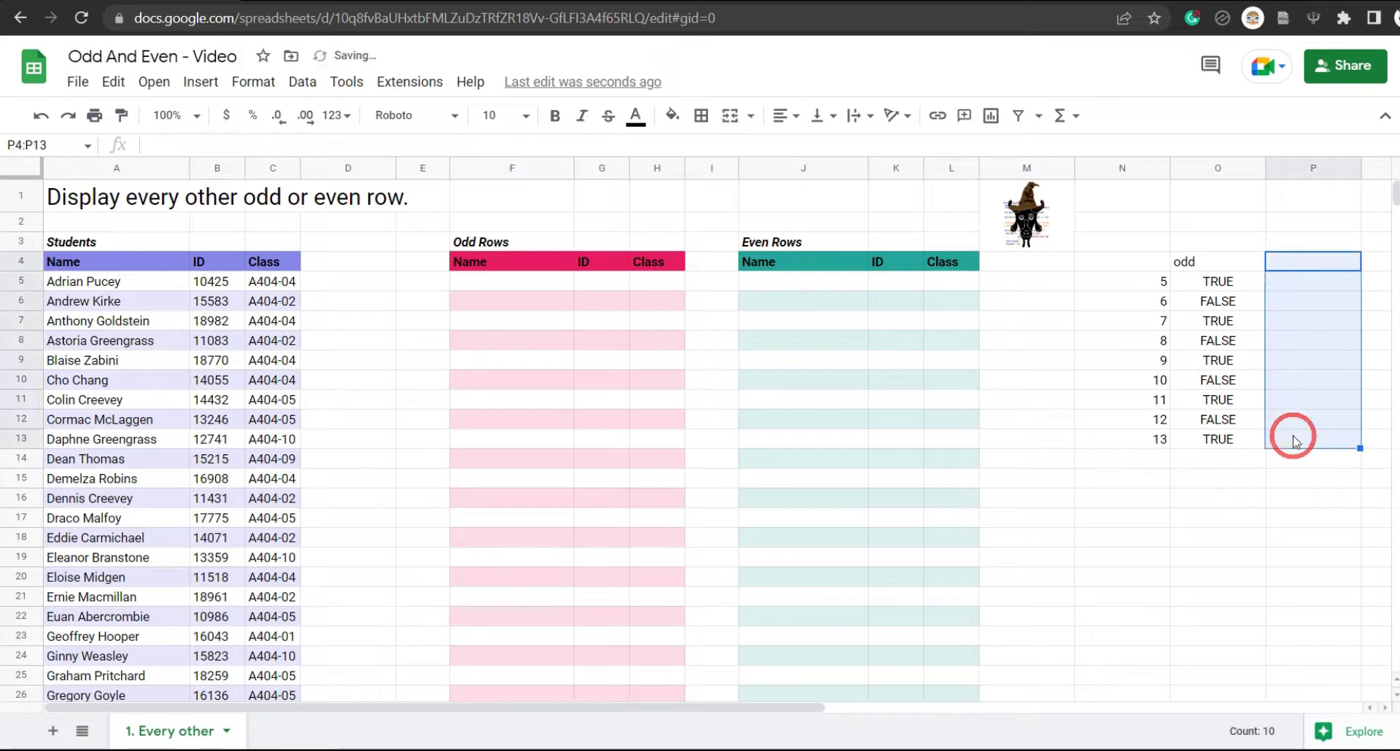
left_click(1271, 281)
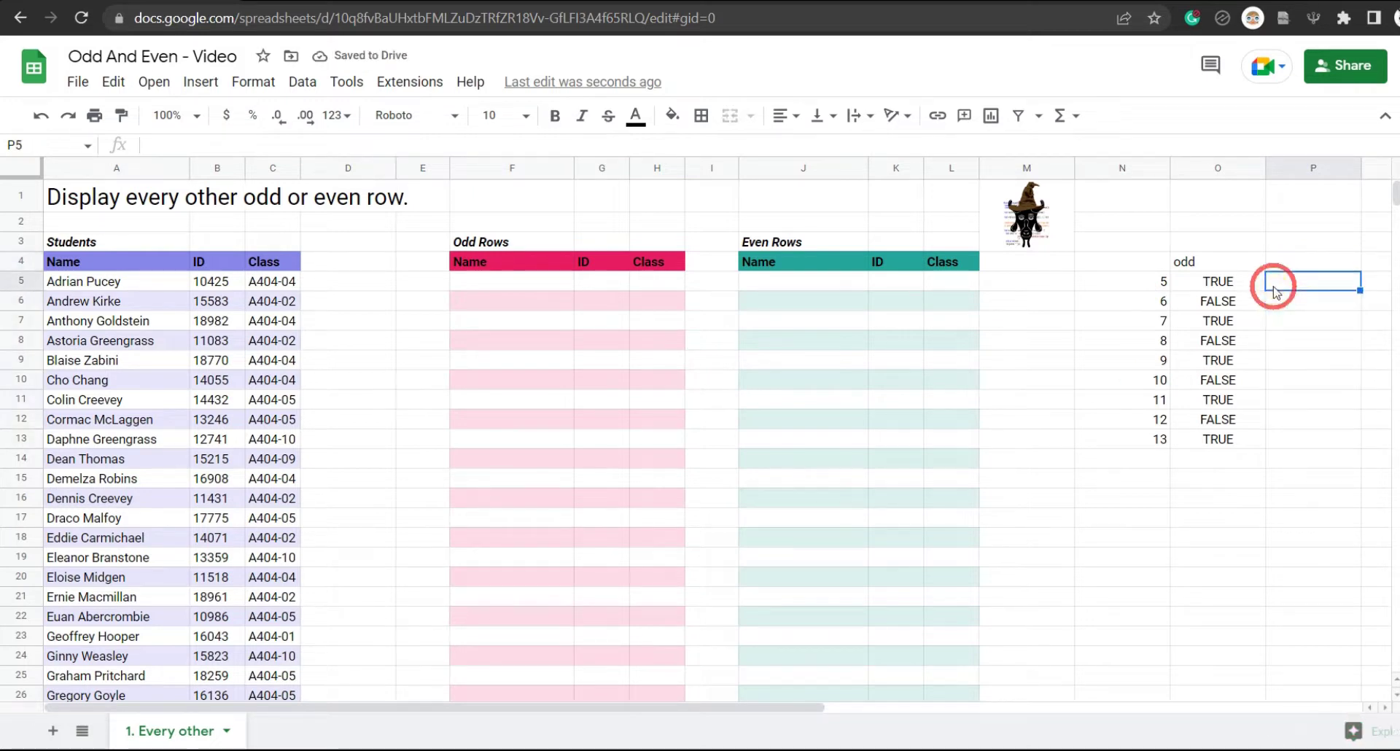
left_click(1199, 285)
left_click(1150, 281)
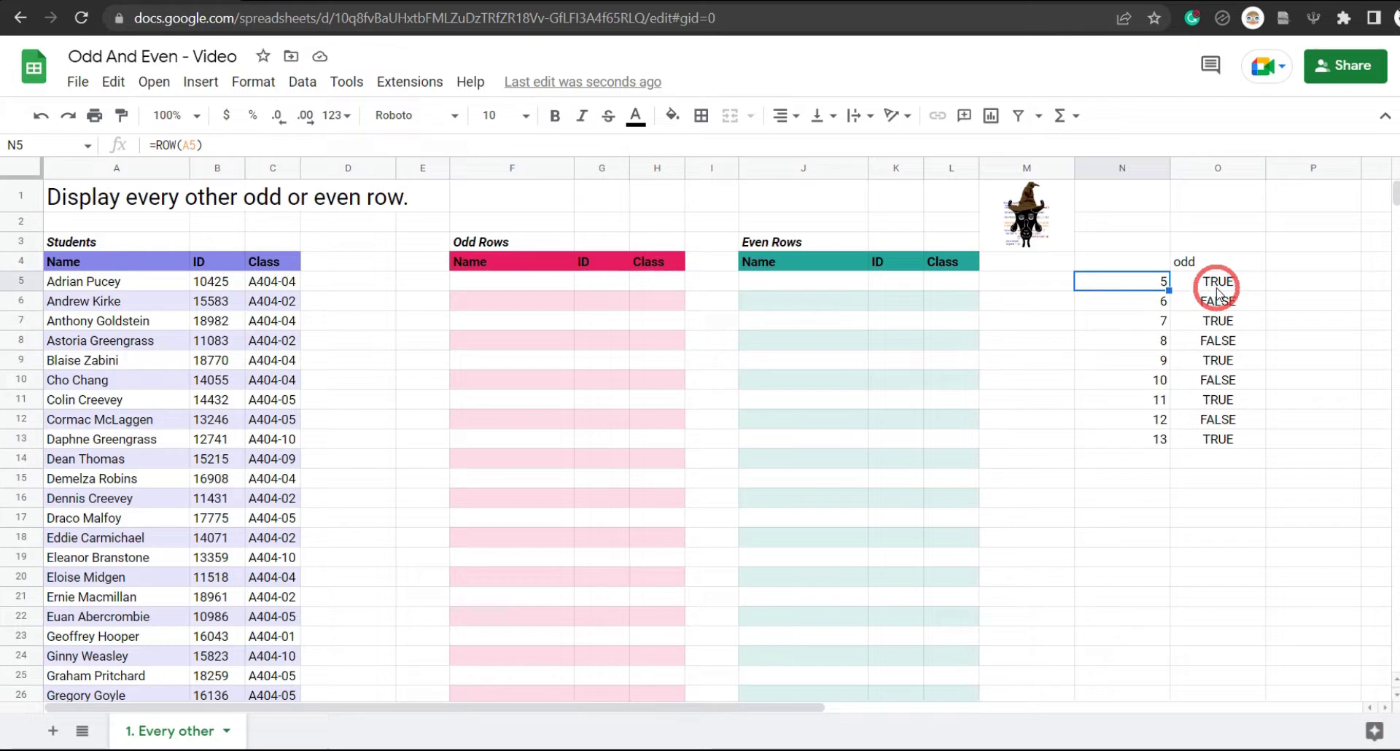
left_click(1214, 281)
Enter the combined formula =ISODD(ROW(A5)) in cell P5 and accept the suggested autofill down to P13.
left_click(1282, 283)
type("=")
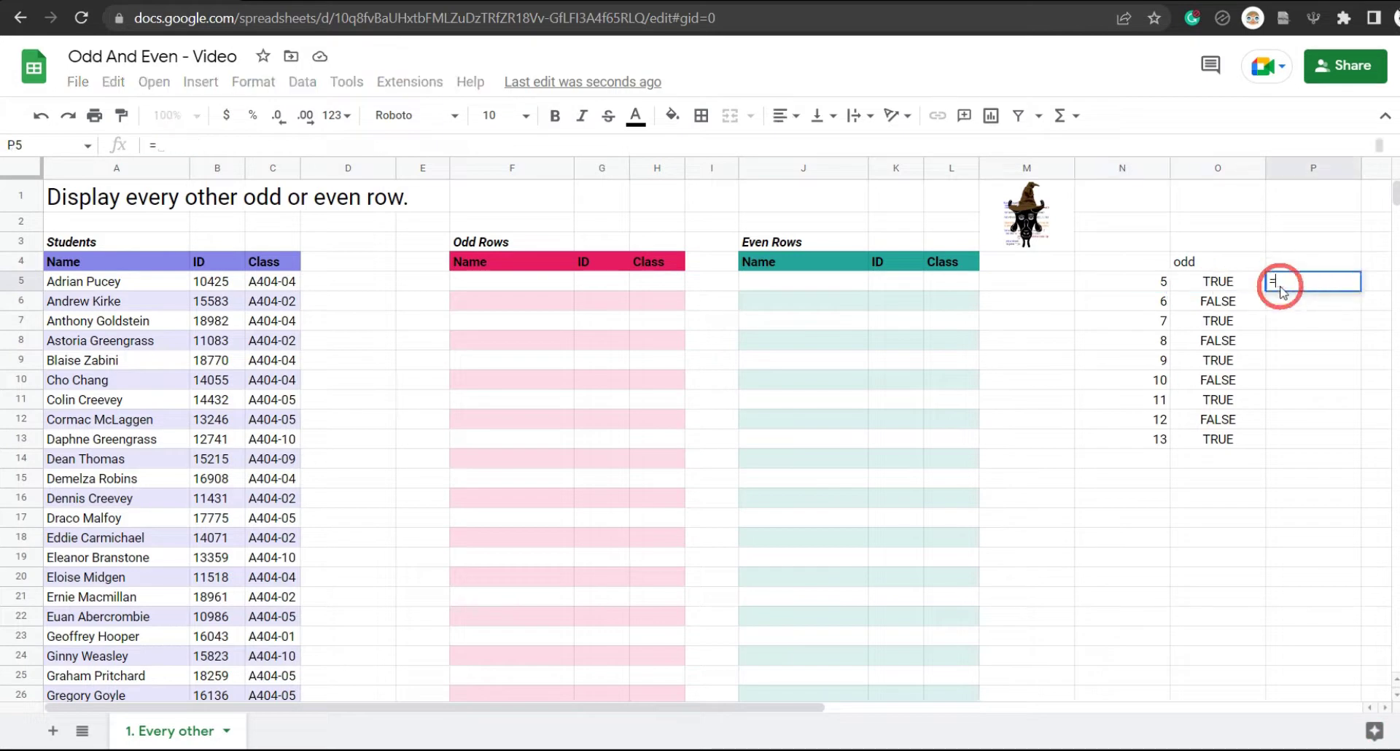
type("ISODD(ROW")
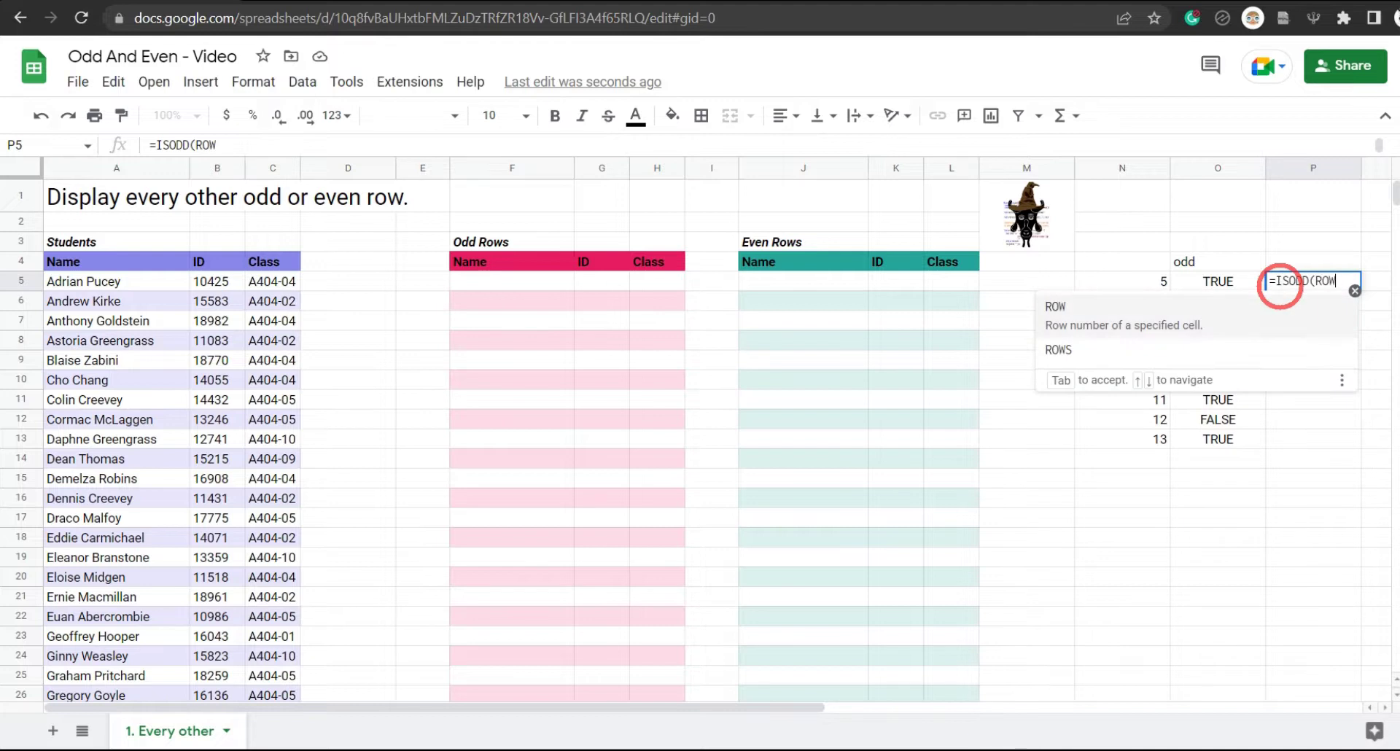
type("(")
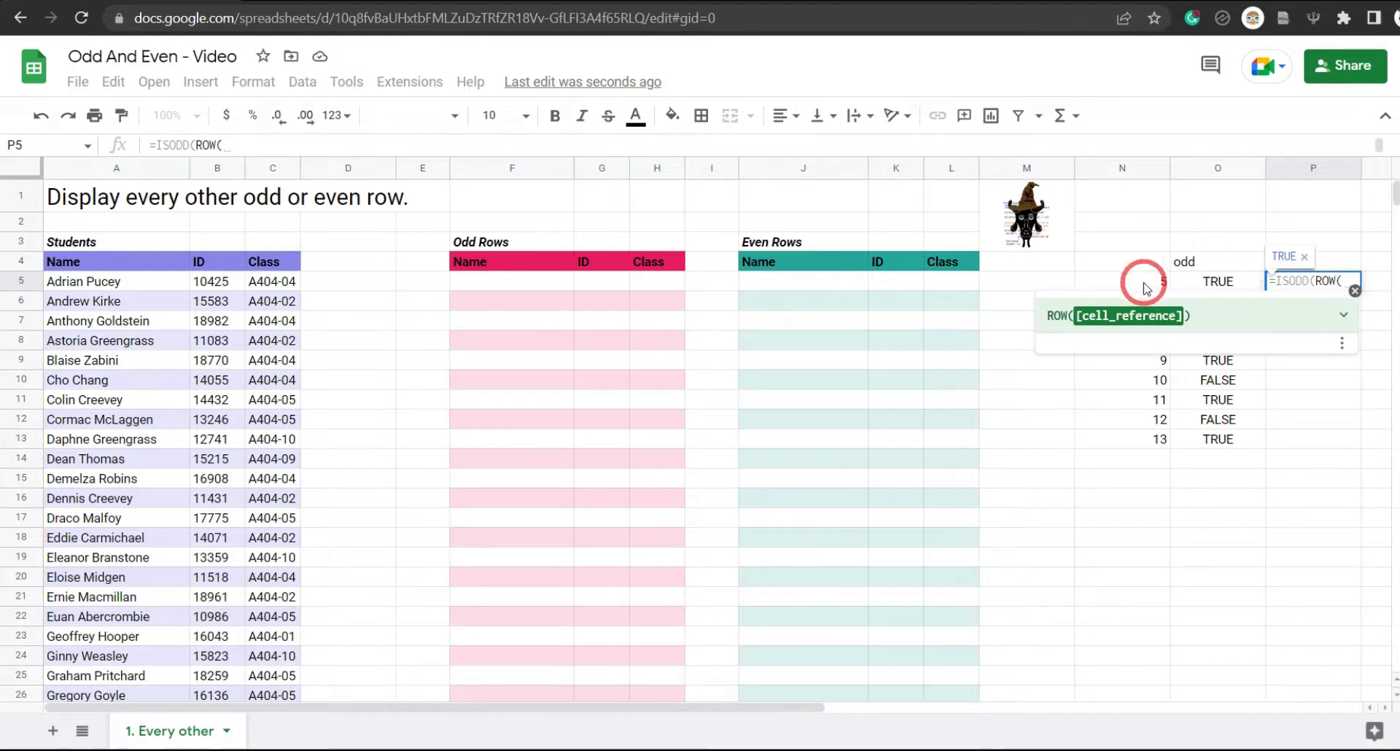
left_click(113, 284)
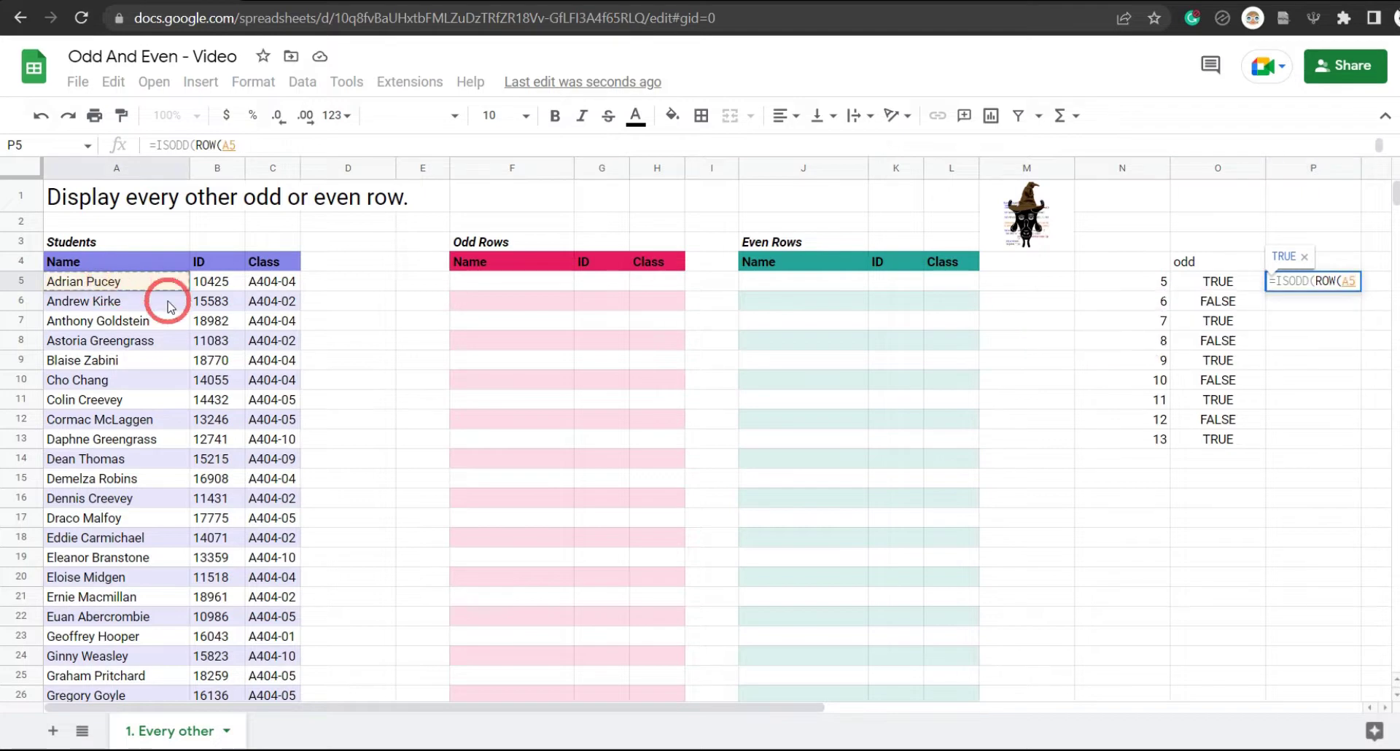
type(")")
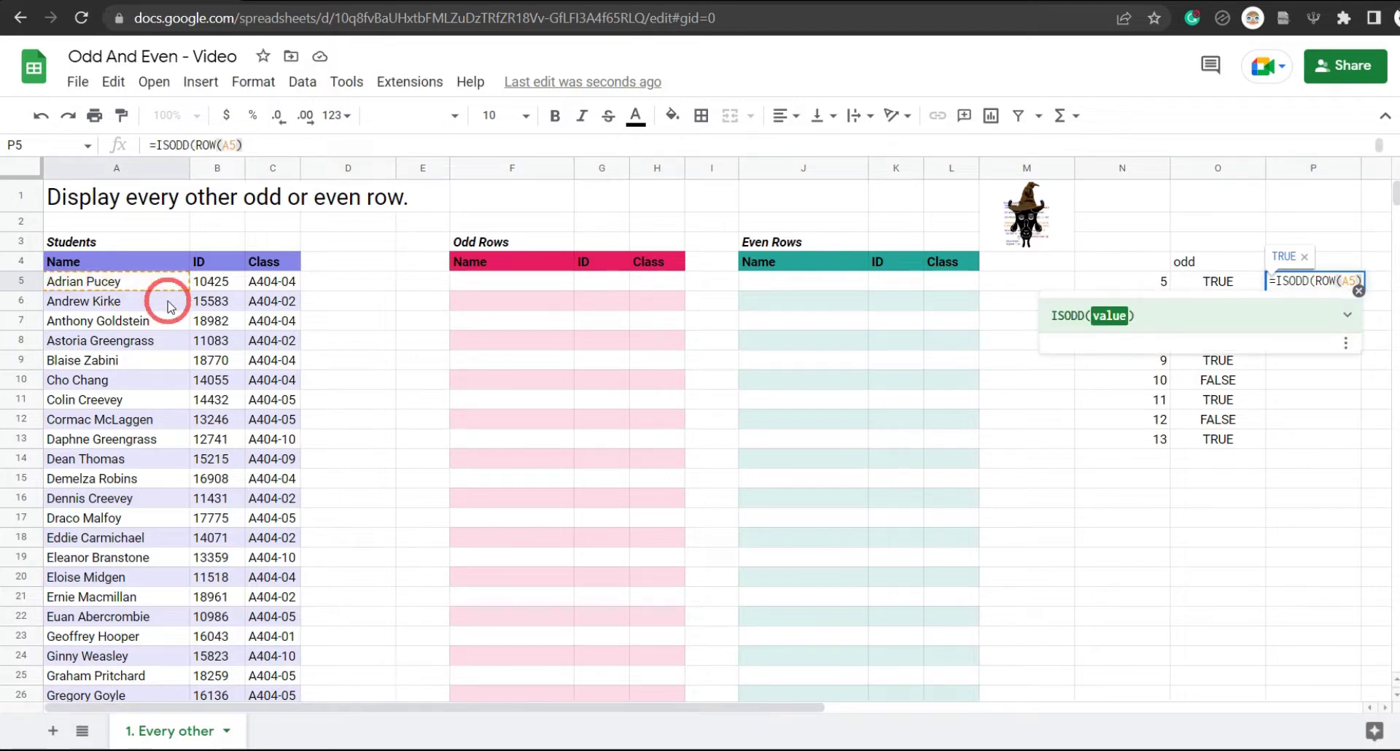
type(")")
key("Return")
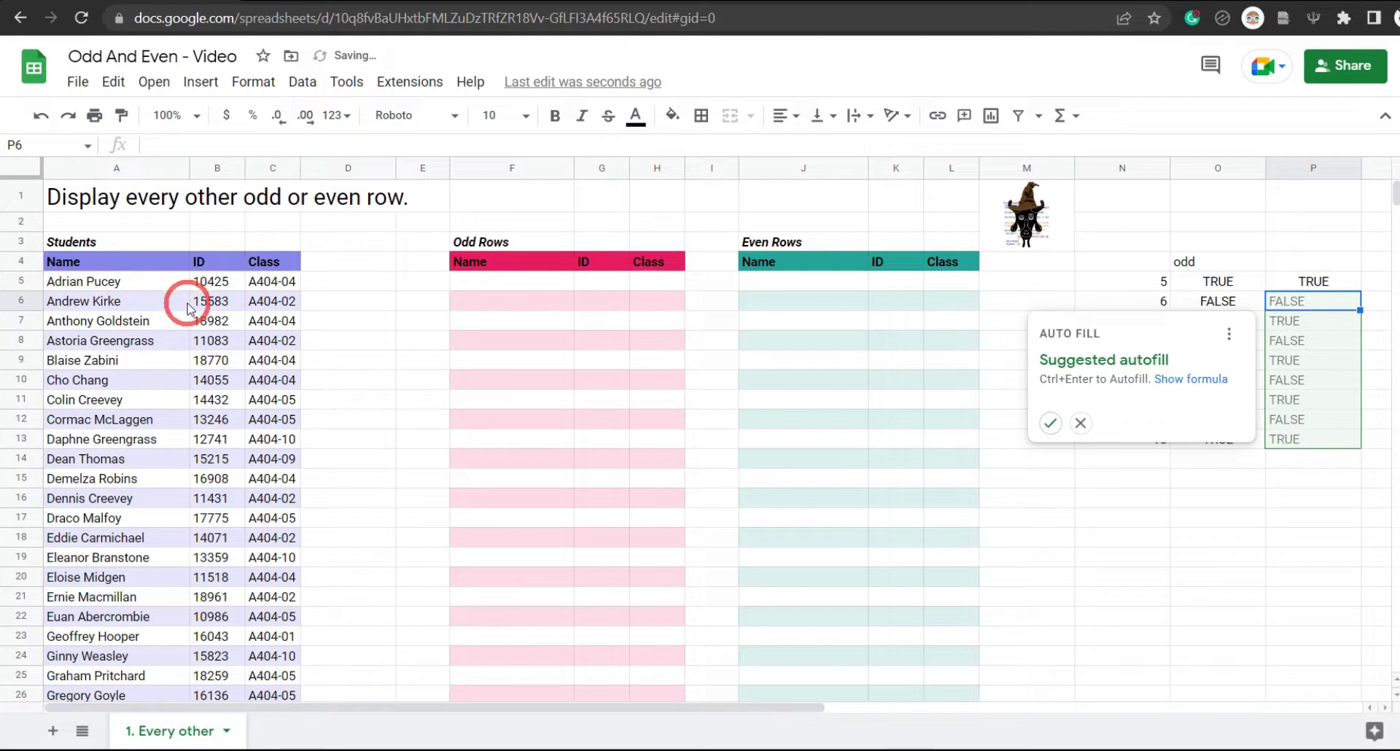
left_click(1048, 425)
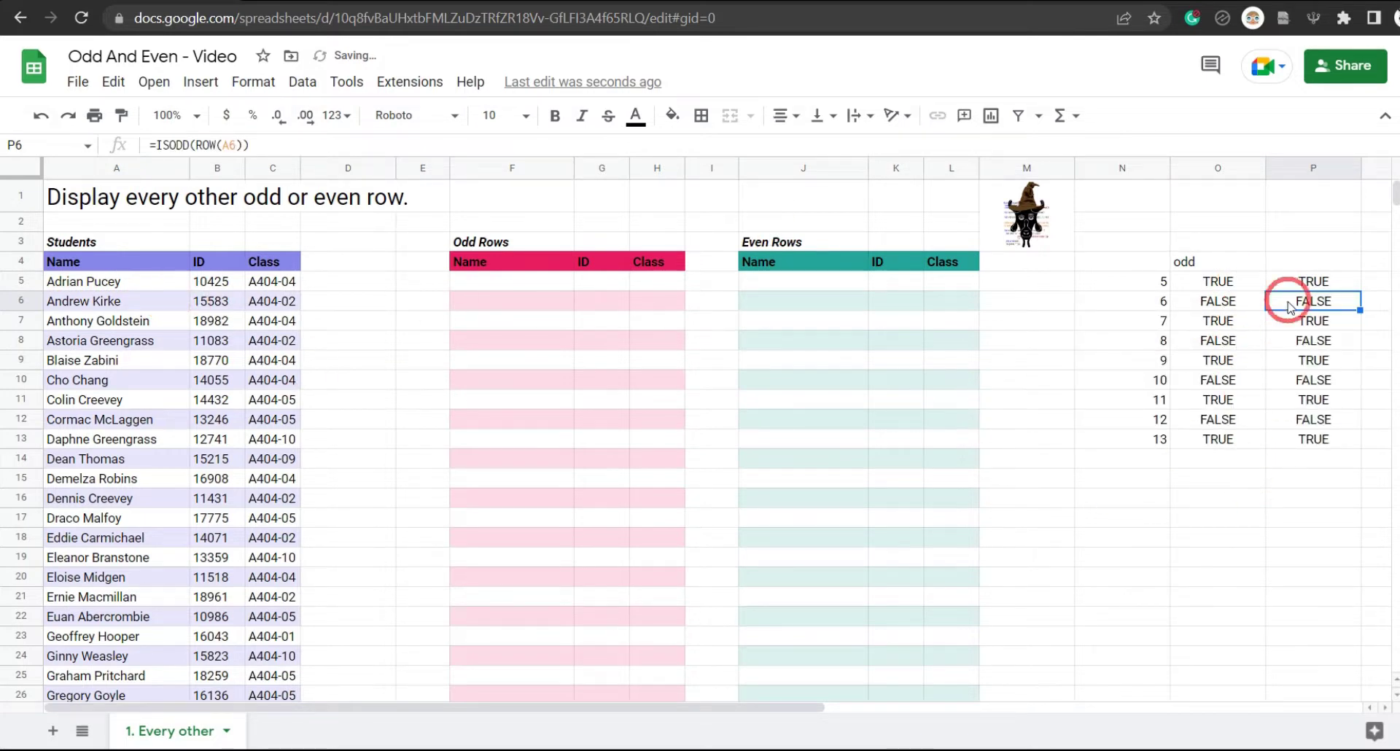
Check the formula in cell P5 and look through the full length of the Students table.
left_click(1300, 283)
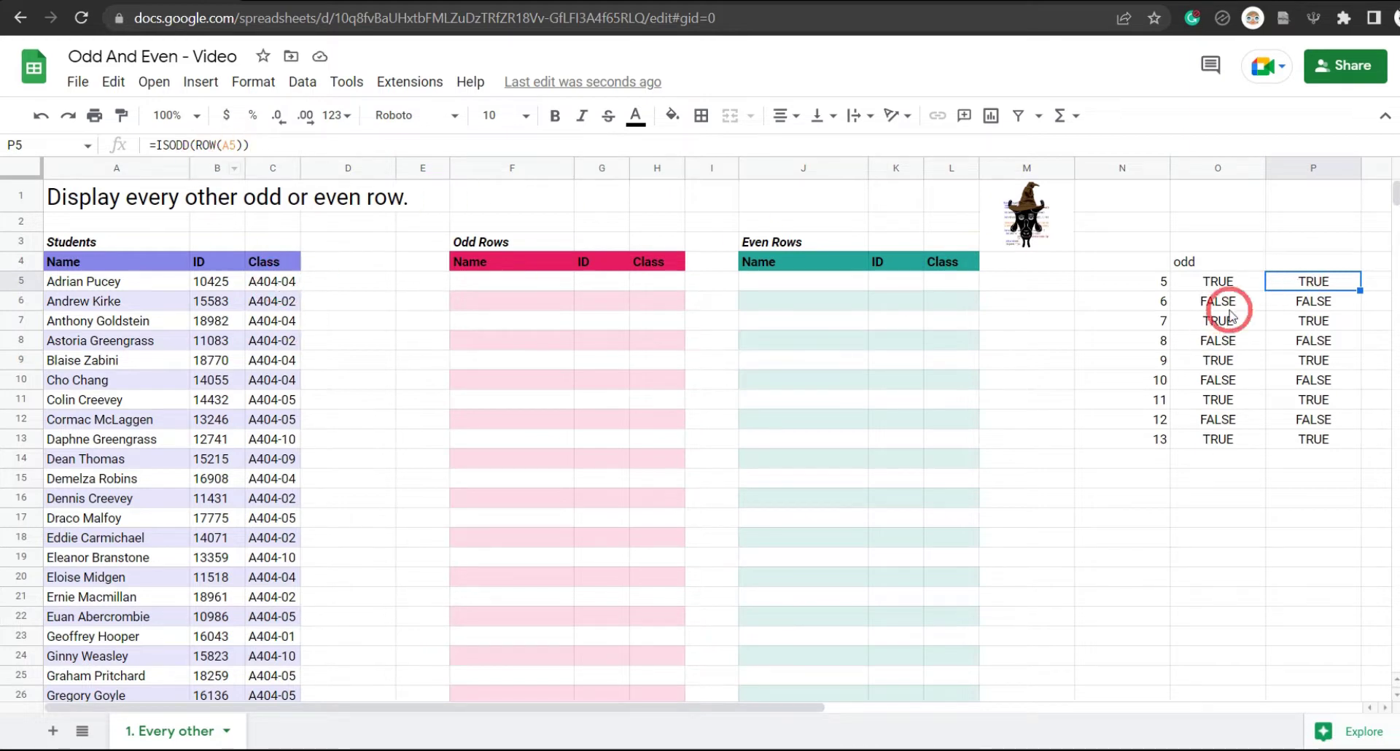
scroll(253, 288, "down", 2)
scroll(253, 284, "down", 15)
scroll(262, 284, "up", 20)
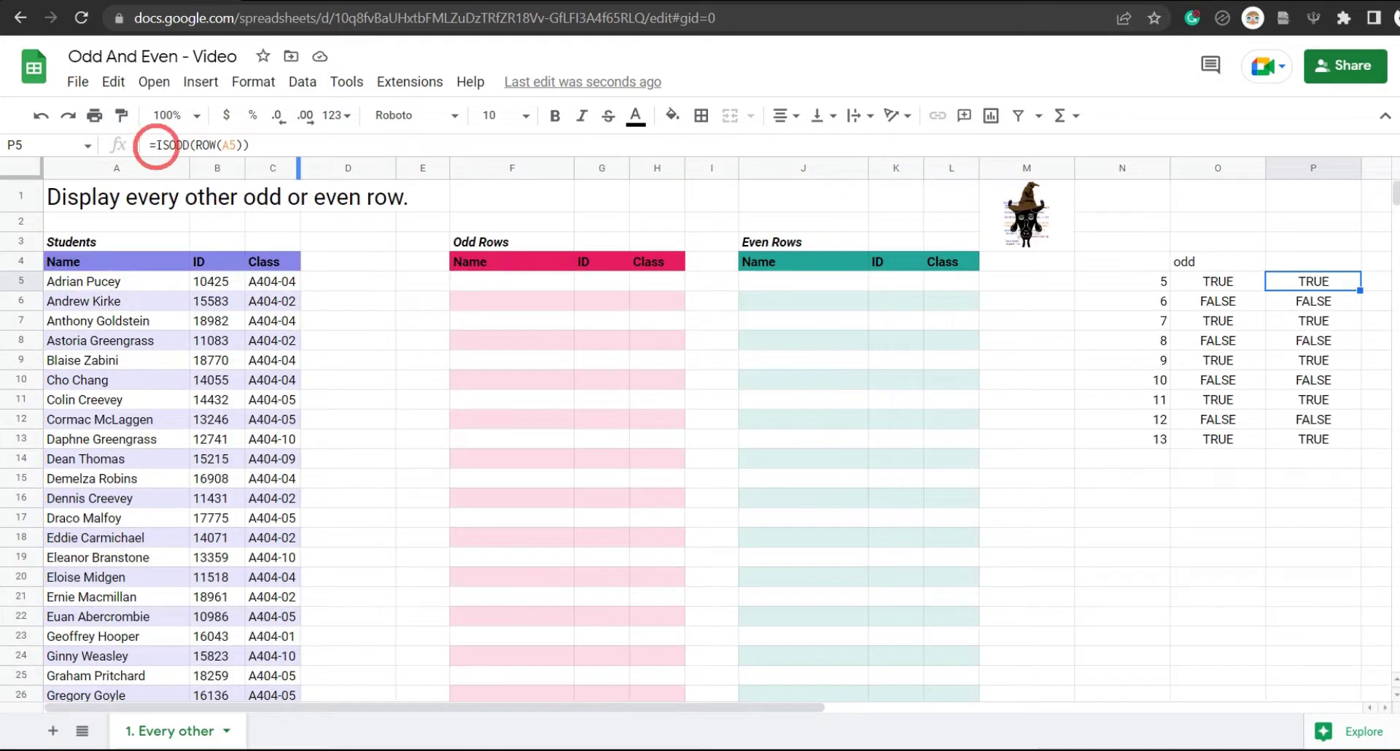
Enter the formula =ARRAYFORMULA(ISODD(ROW(A5:A74))) in cell D5, beside the first row of the Students table.
left_click(328, 281)
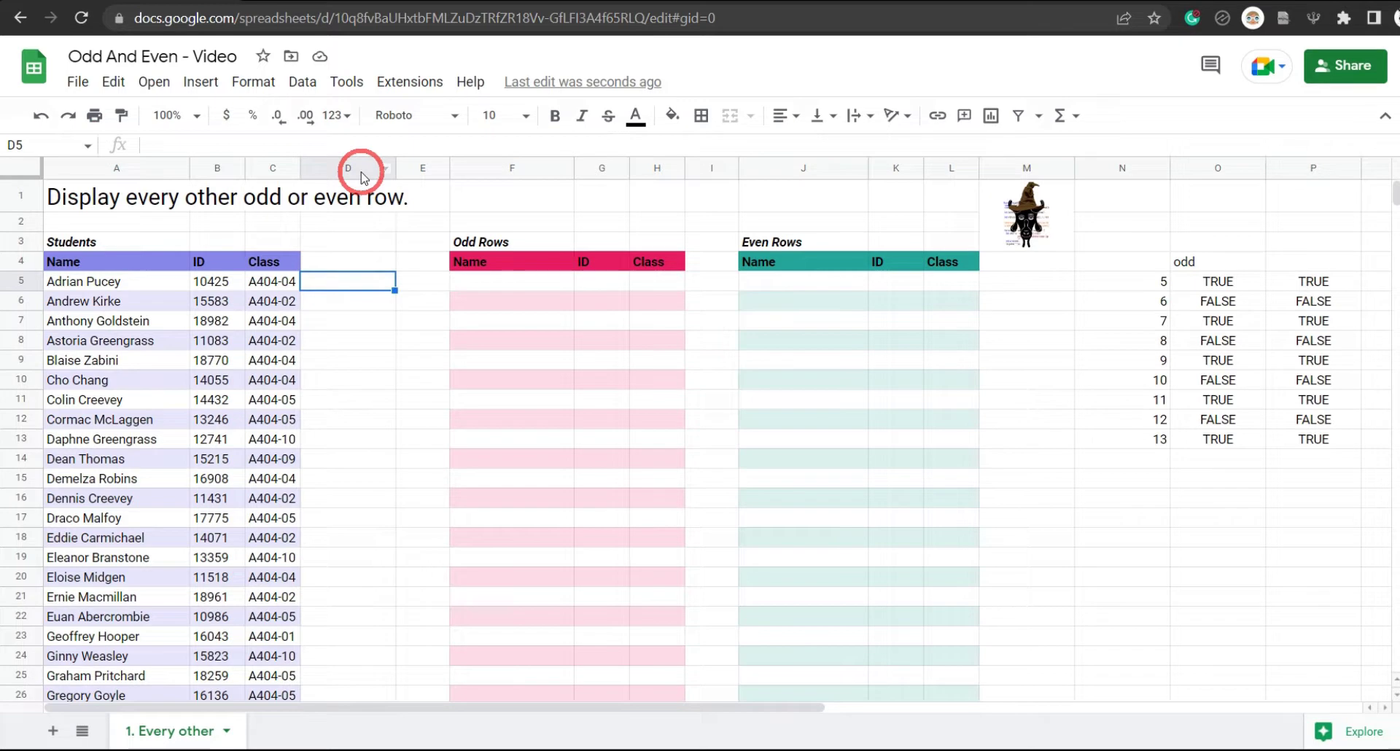
left_click(197, 146)
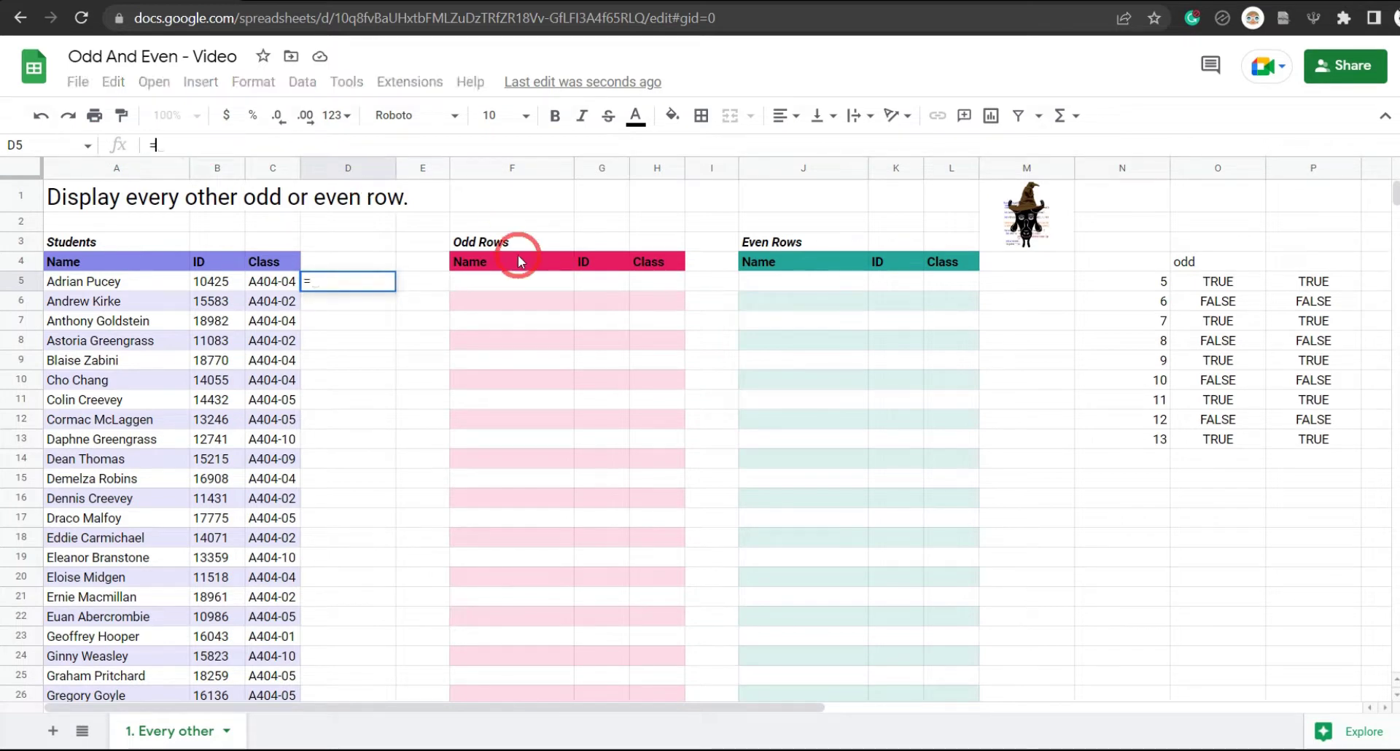
type("=ARRAYFO")
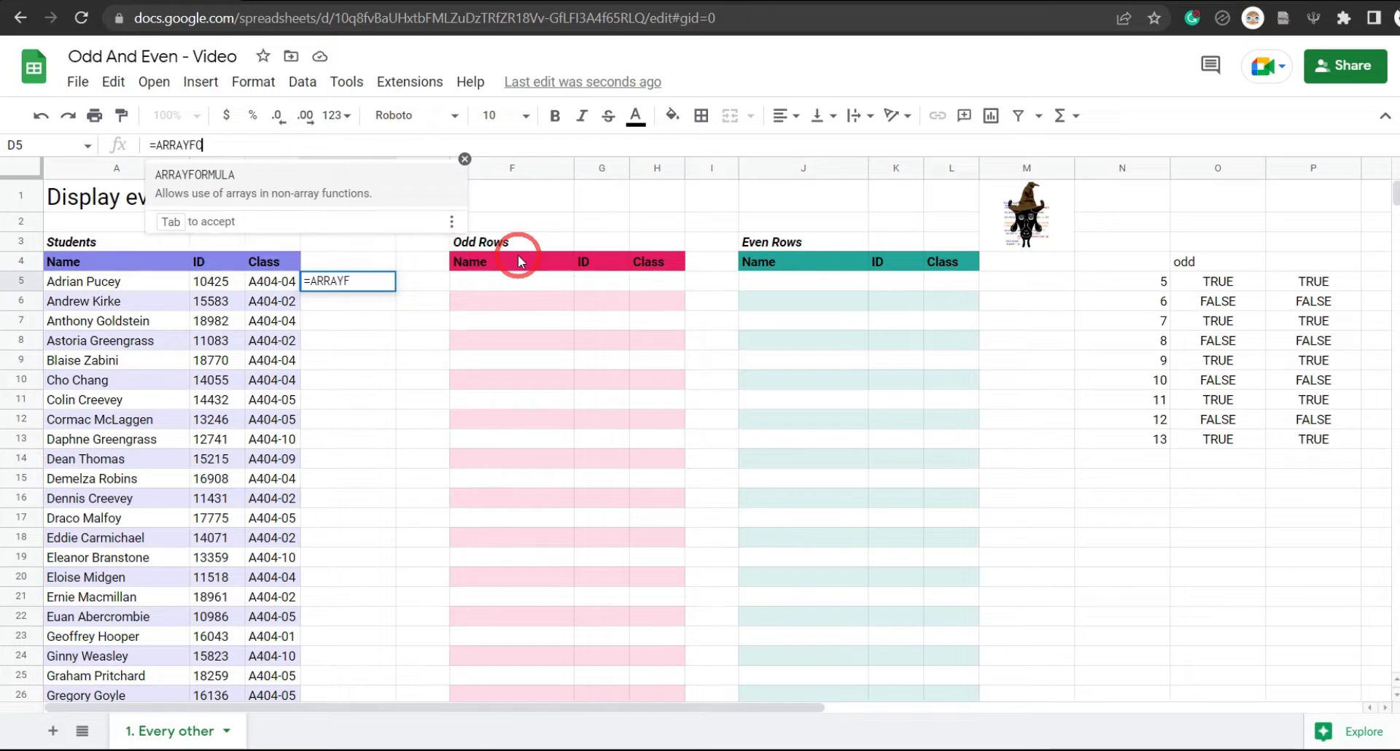
type("RMULA(")
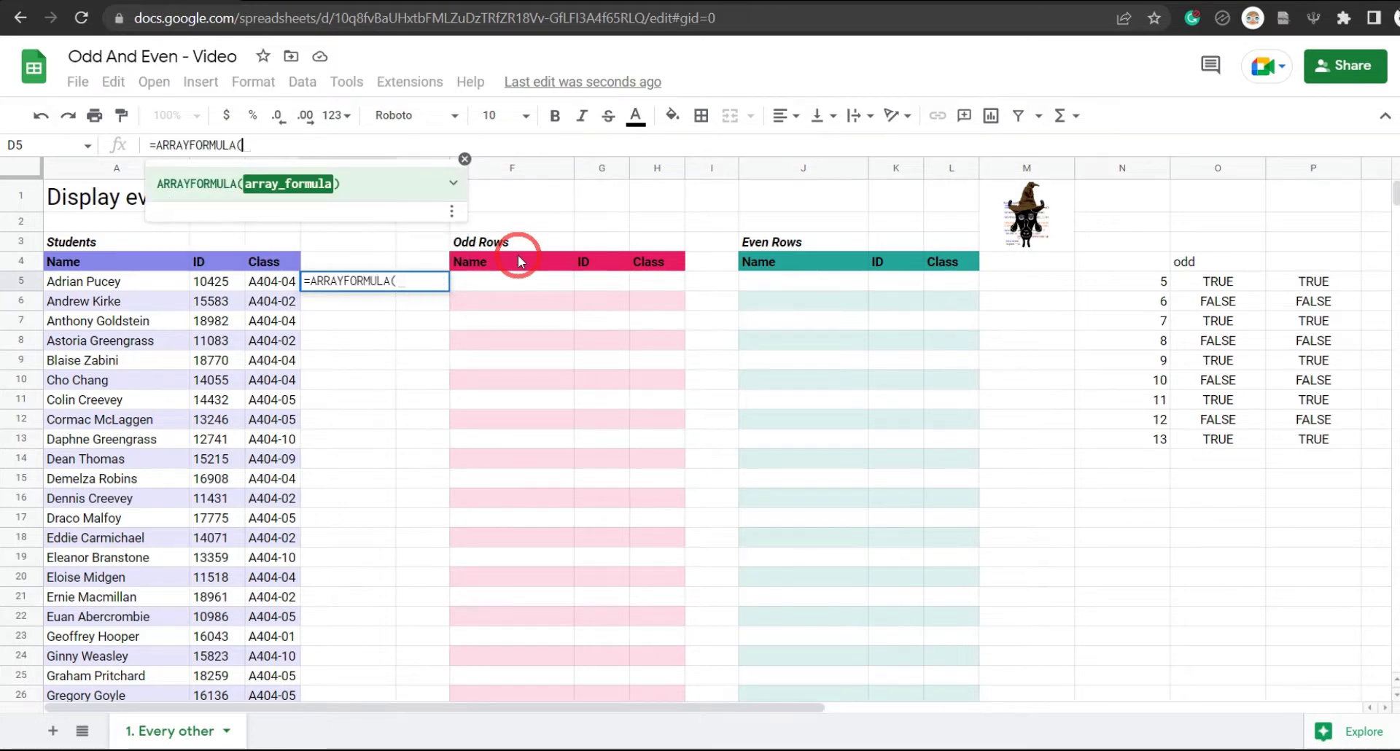
type("ISODD")
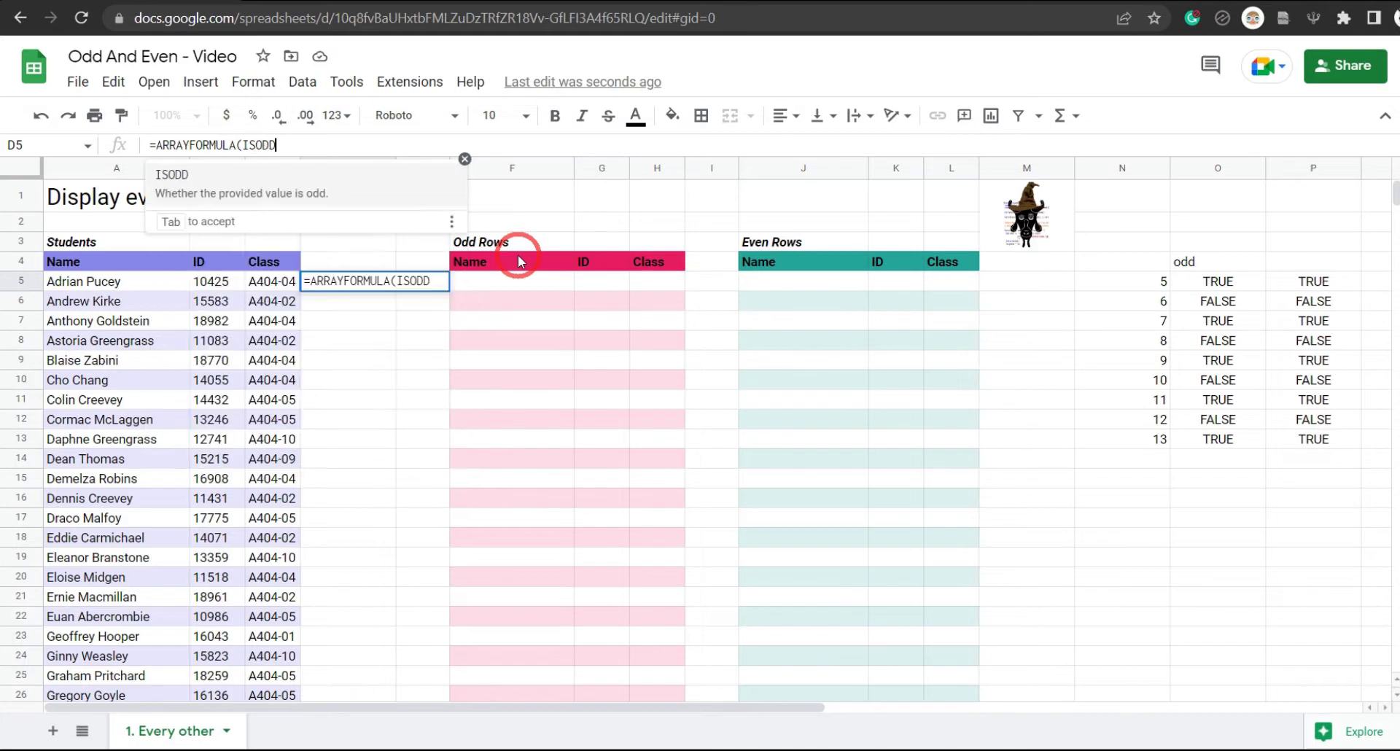
type("(ROW")
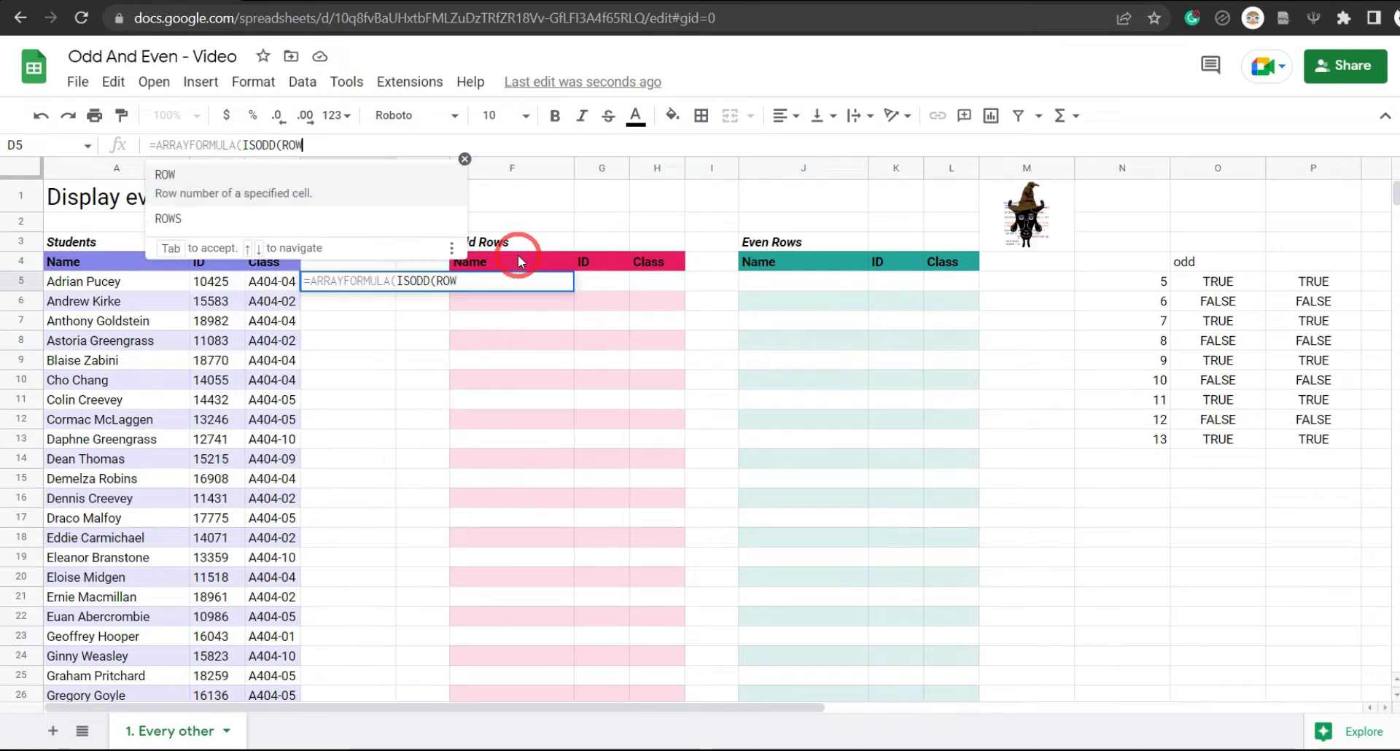
type("(")
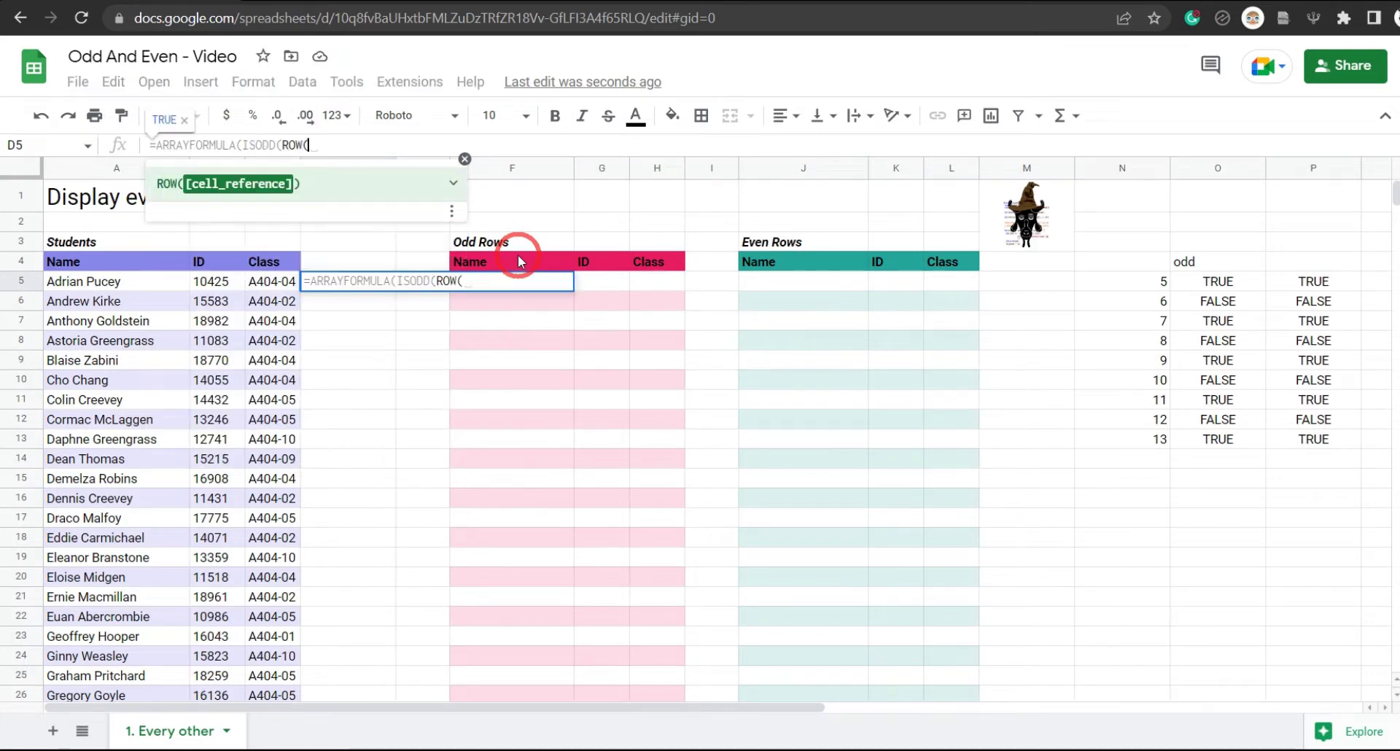
left_click(114, 285)
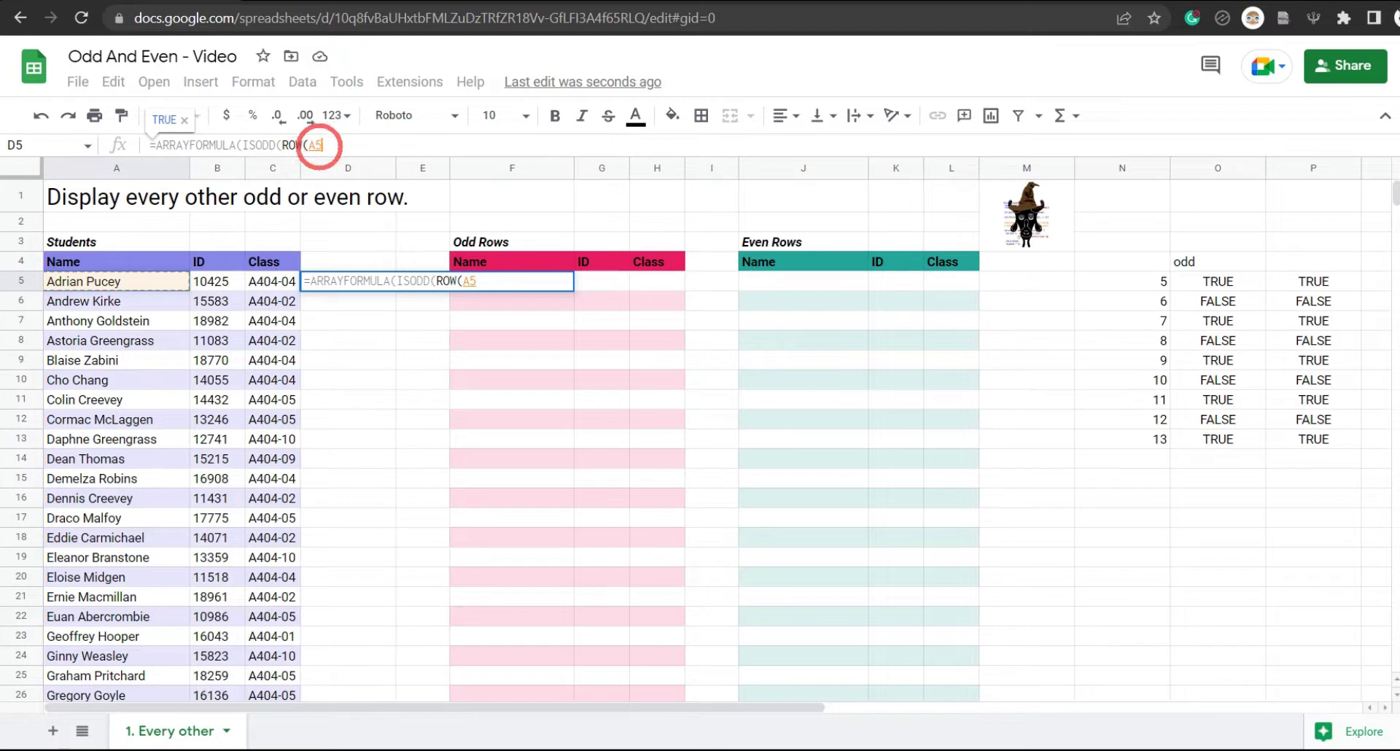
type(":")
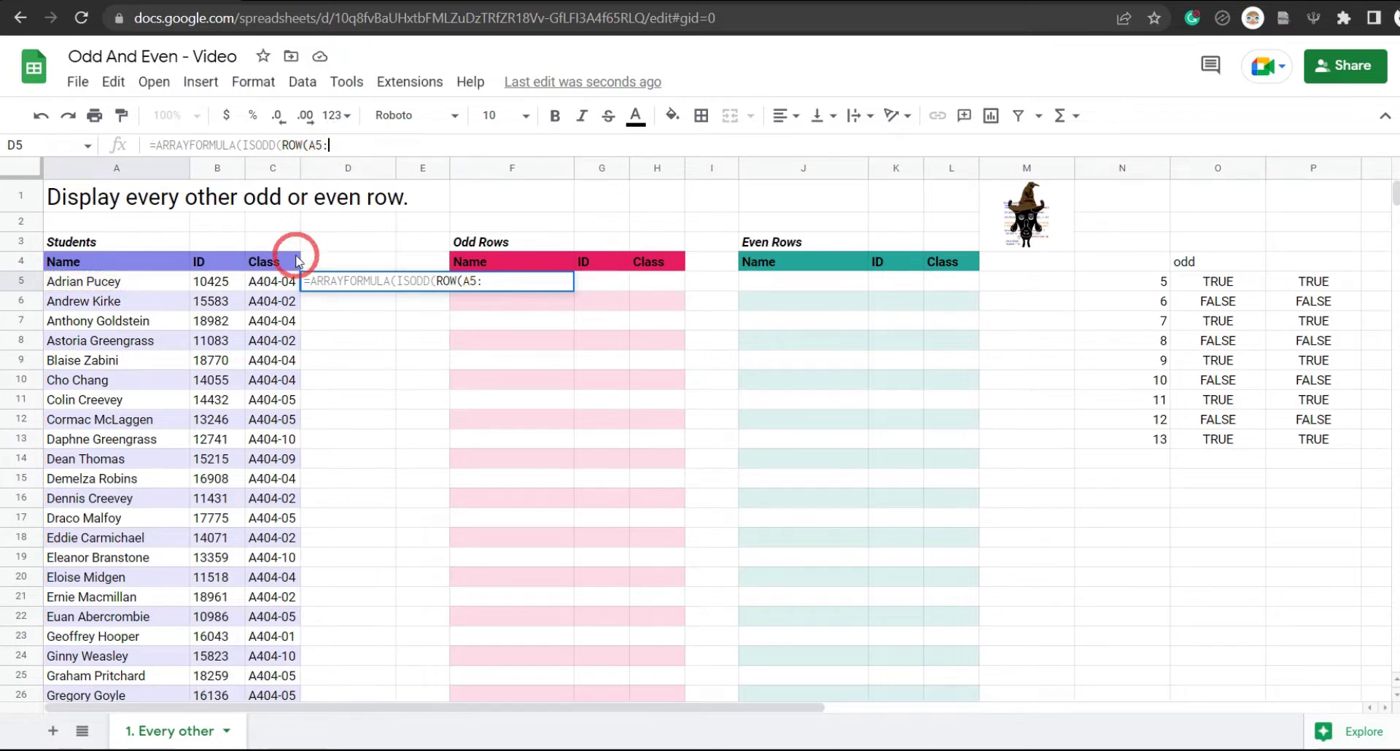
scroll(212, 391, "down", 14)
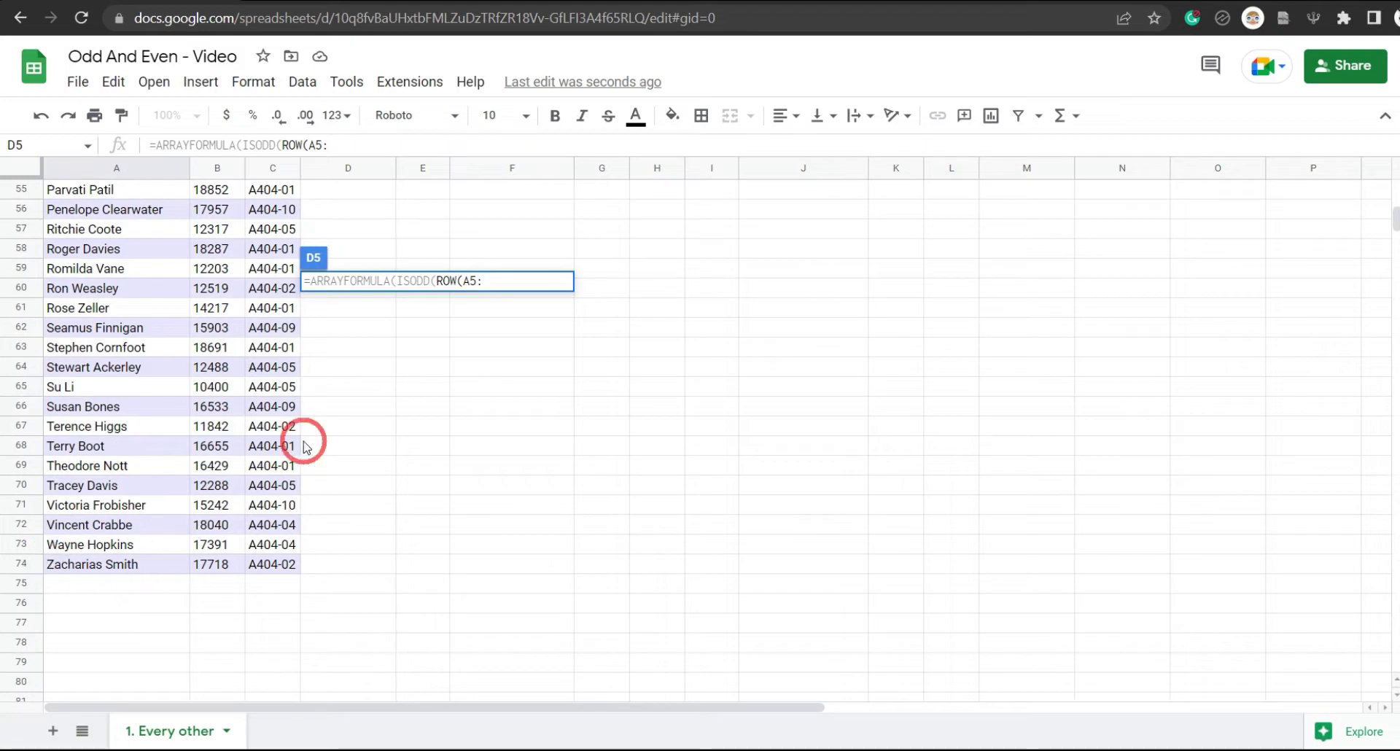
type("A")
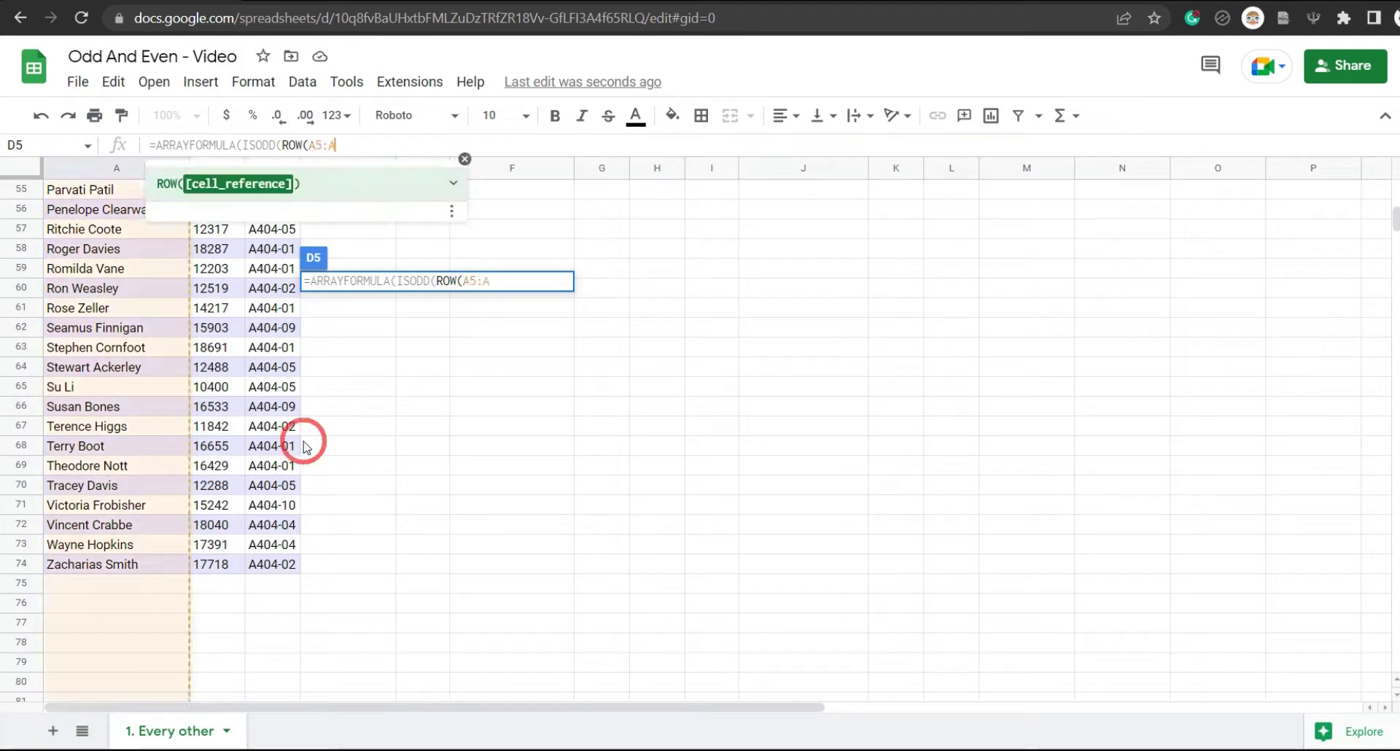
type("74")
scroll(305, 446, "up", 15)
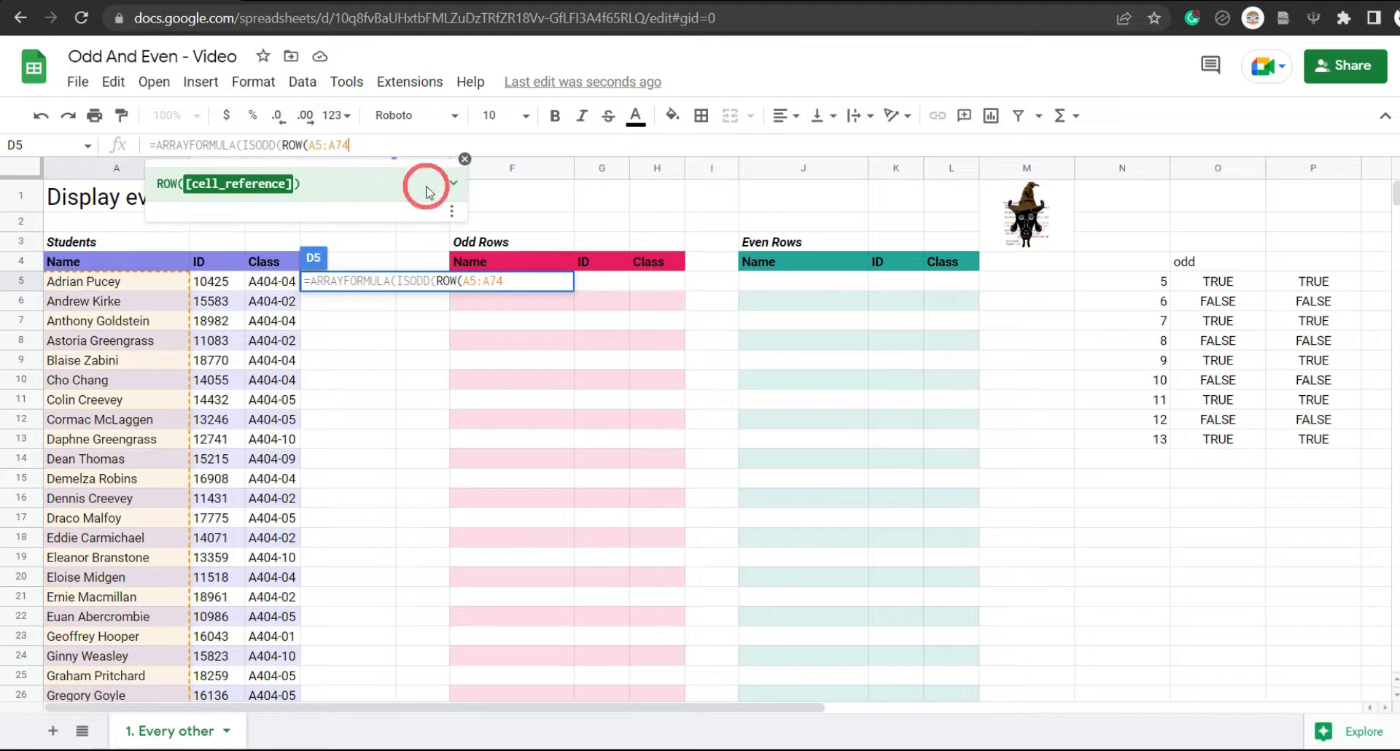
type(")")
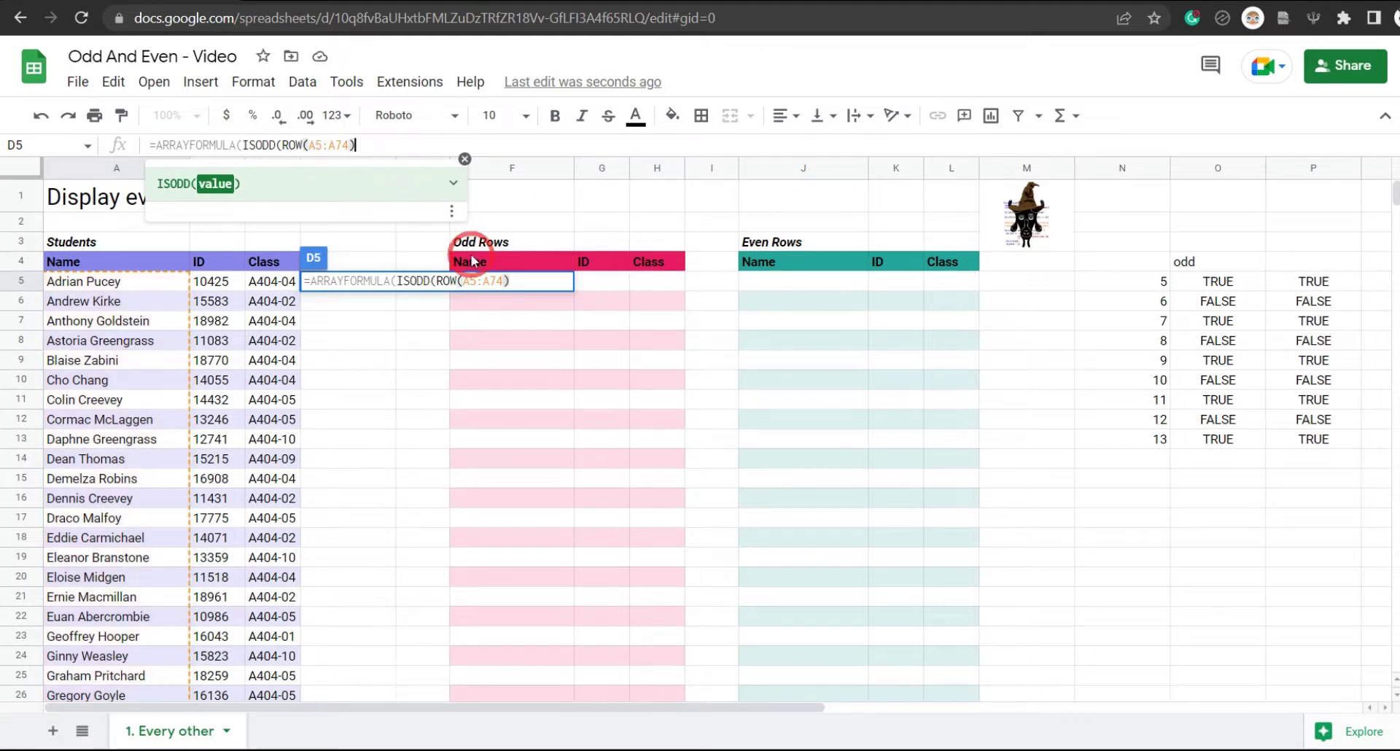
type(")")
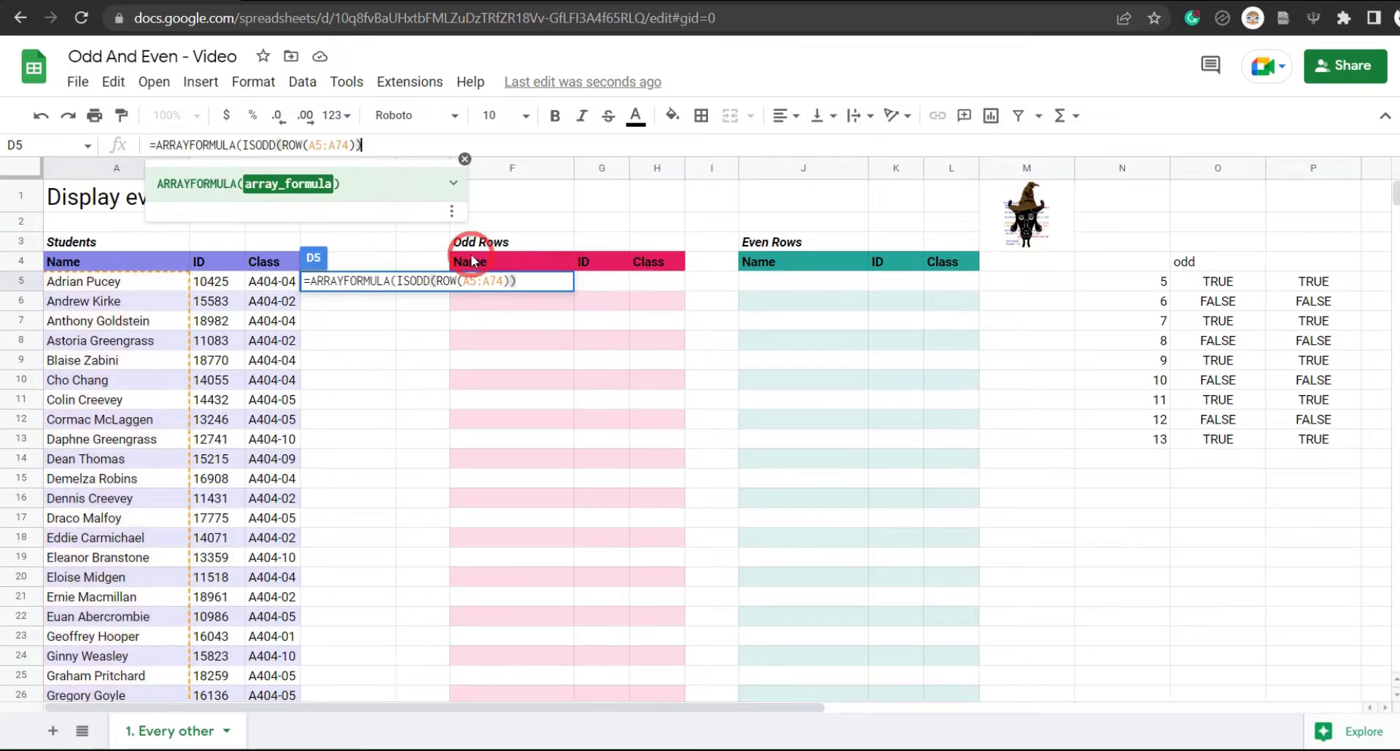
type(")")
key("Return")
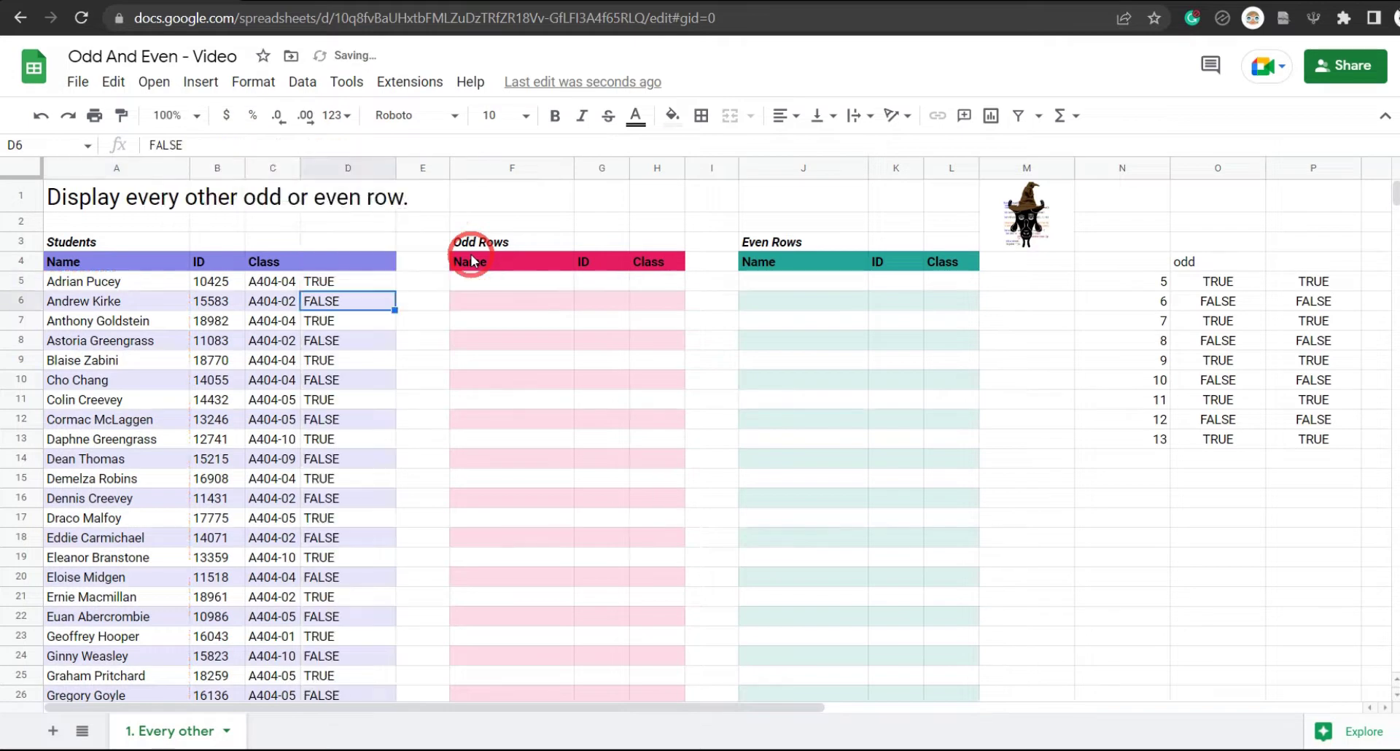
Inspect the formula in D5 and the array results in the cells below it.
scroll(336, 291, "down", 2)
scroll(336, 291, "up", 2)
left_click(330, 282)
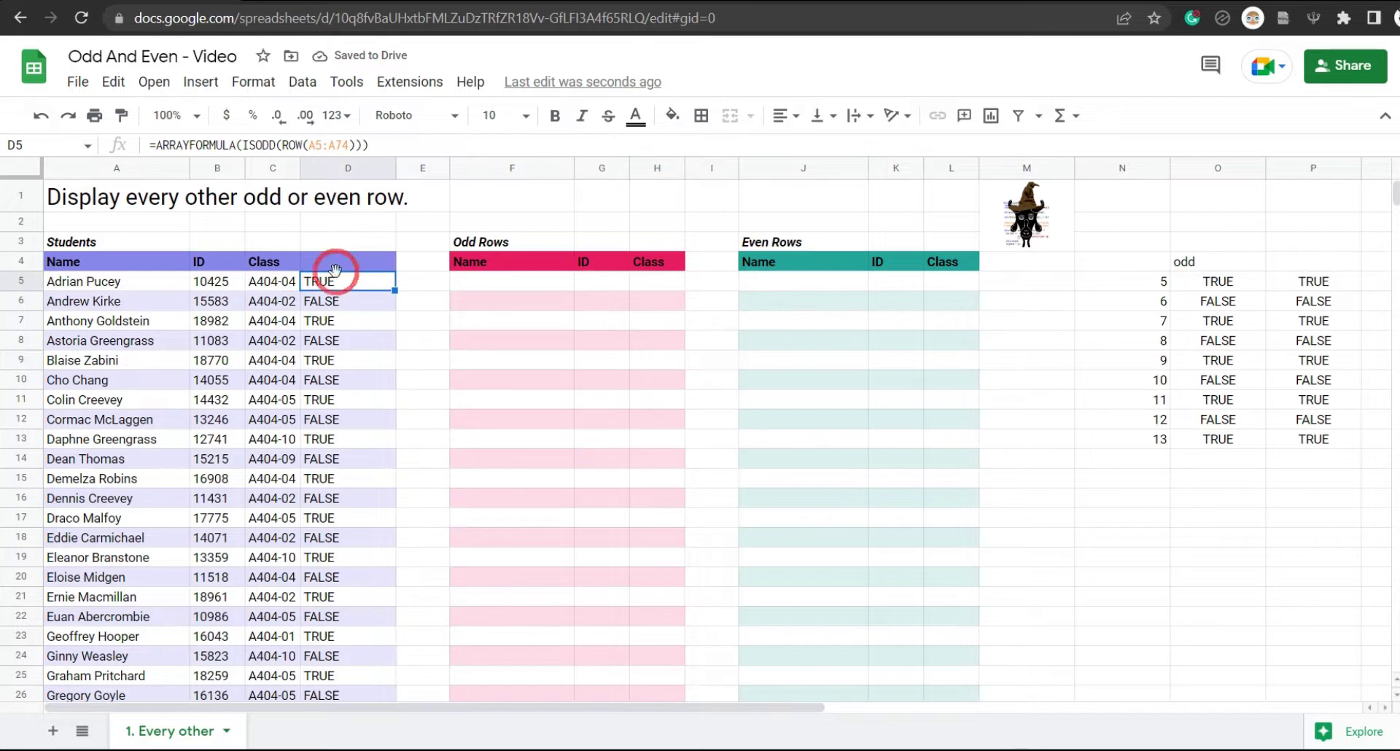
left_click(339, 299)
left_click(343, 319)
scroll(352, 347, "down", 2)
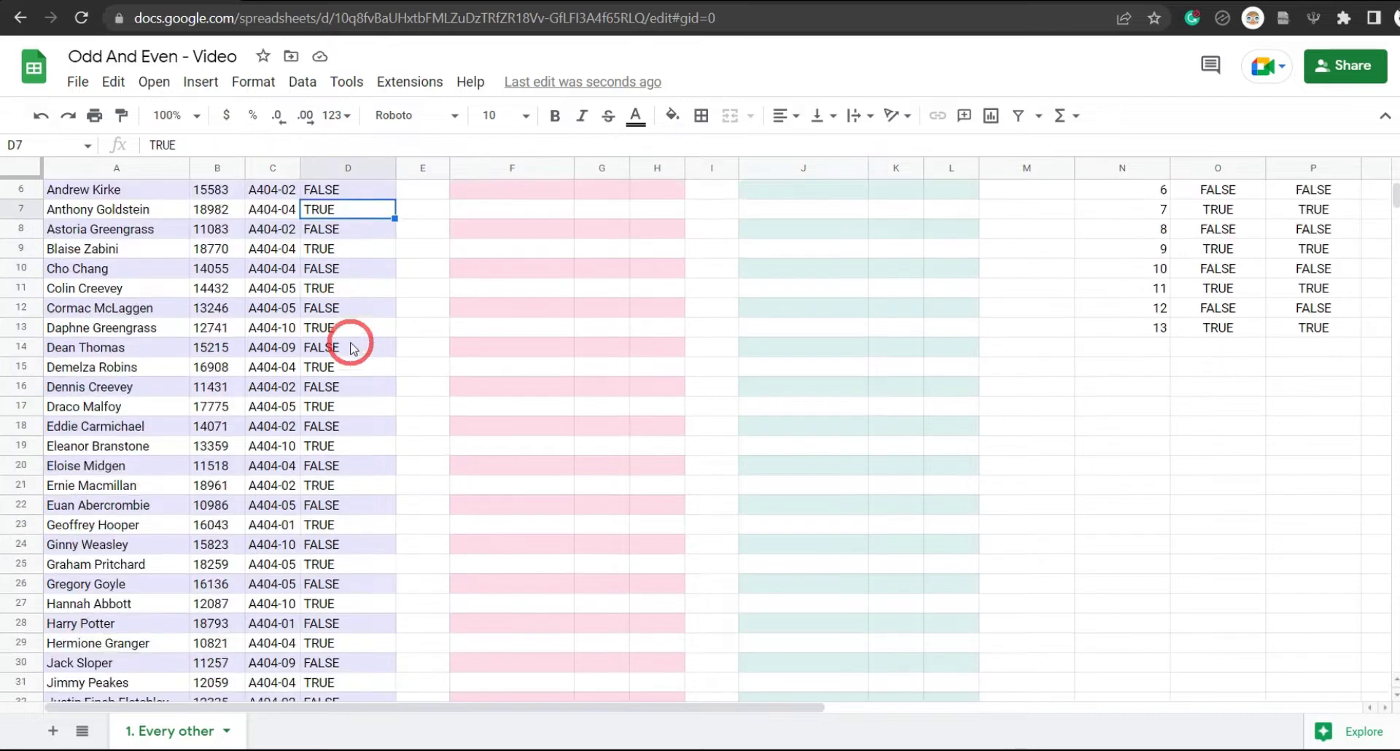
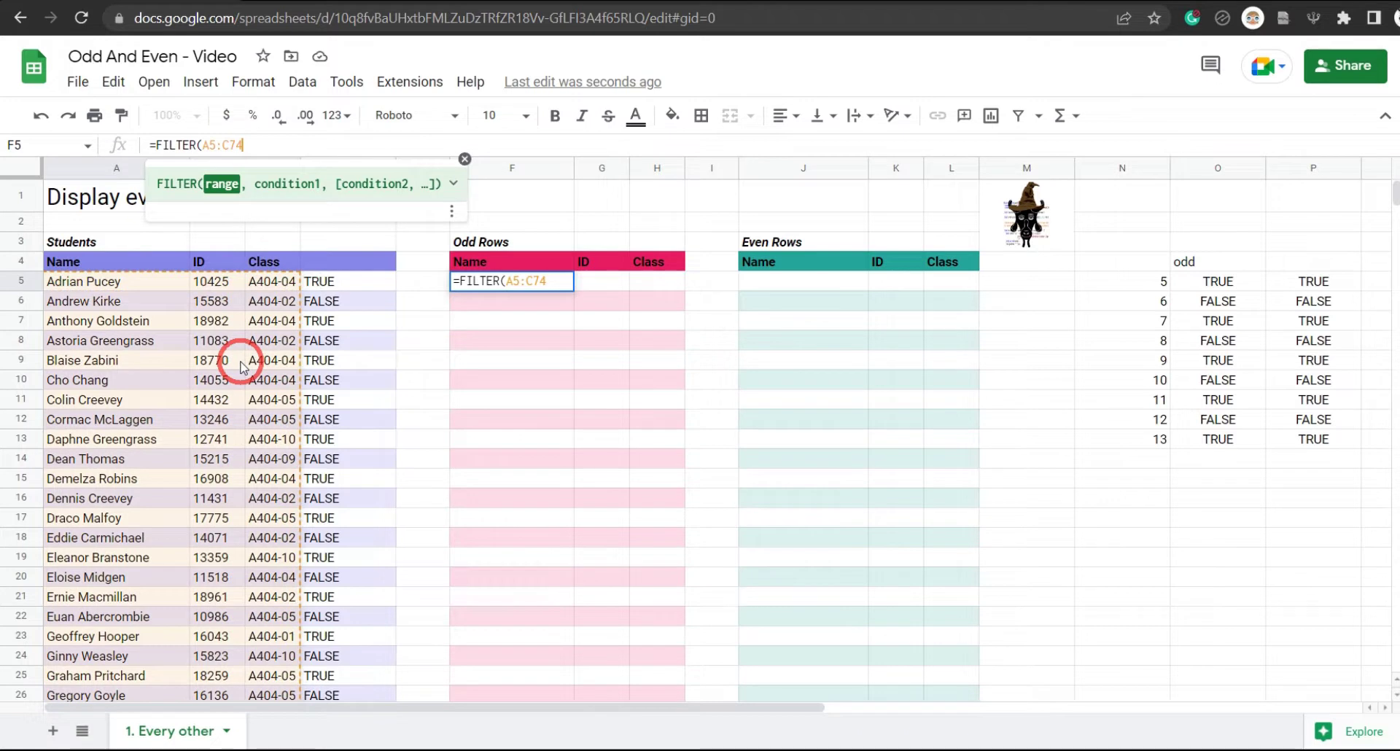
Complete the Odd Rows formula in cell F5 as =FILTER(A5:C74,ARRAYFORMULA(ISODD(ROW(A5:A74)))).
scroll(275, 561, "down", 16)
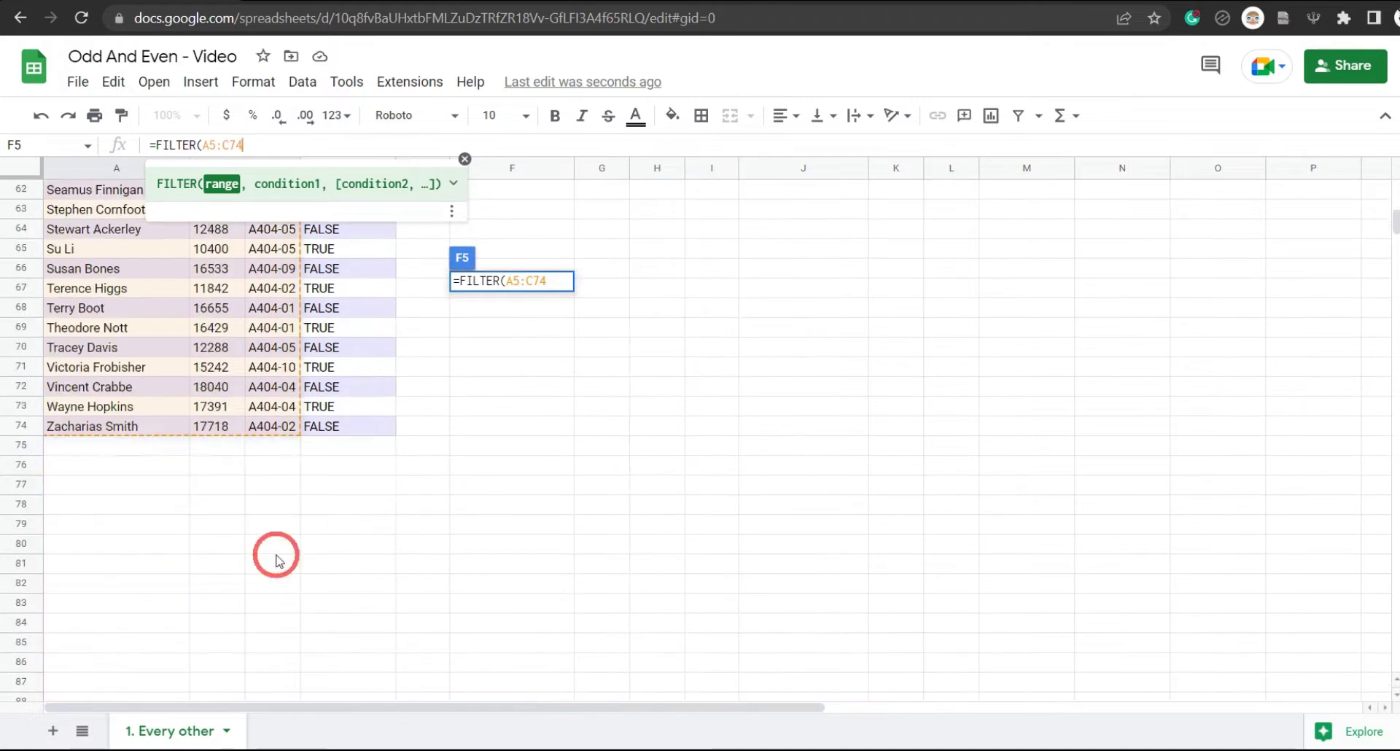
scroll(276, 554, "up", 16)
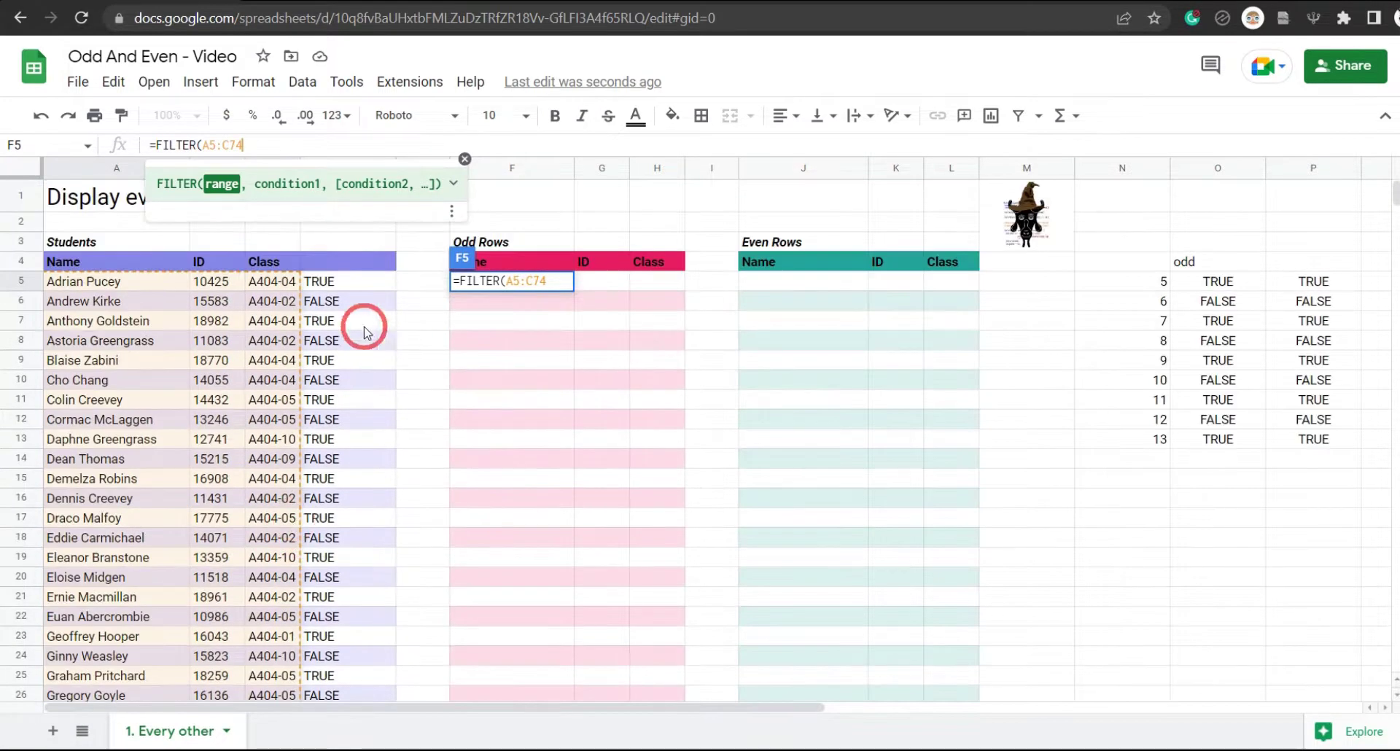
type(",")
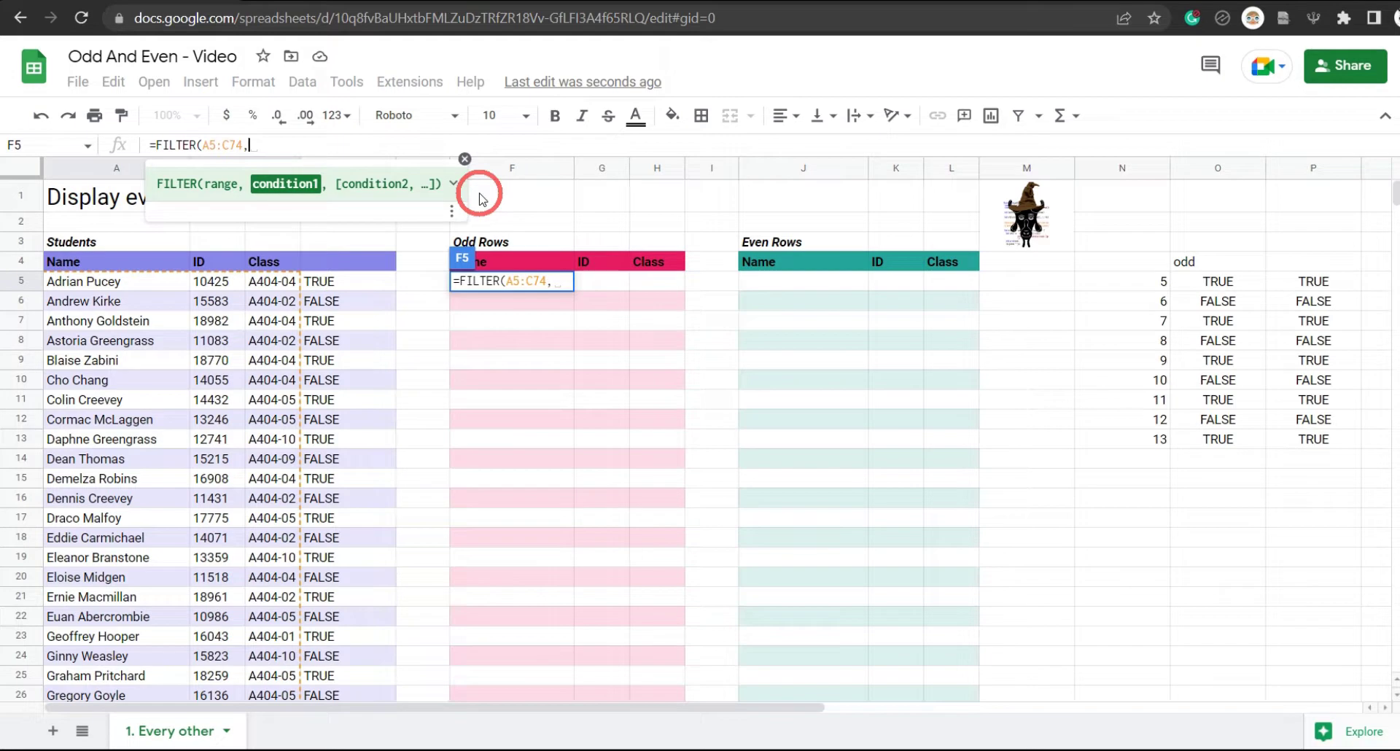
type("ARRAYFORMULA(")
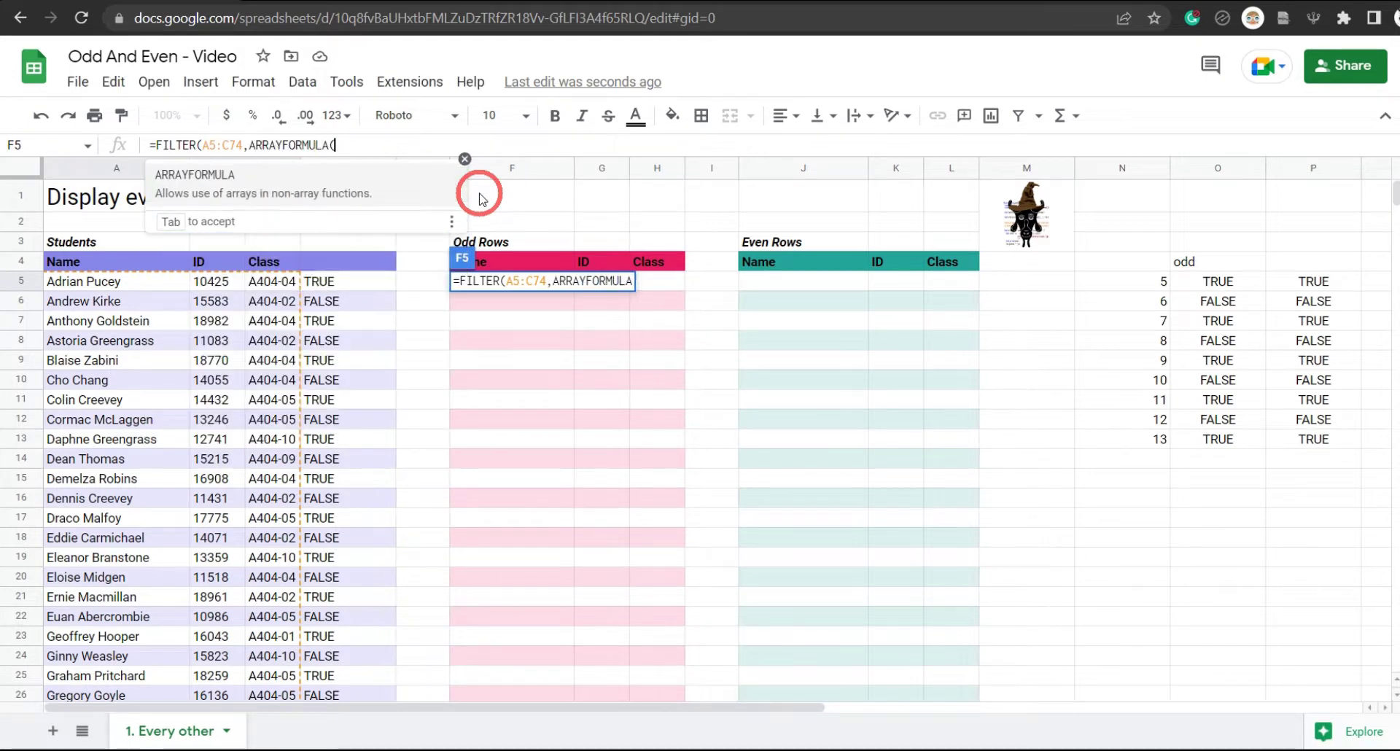
type("ISODD")
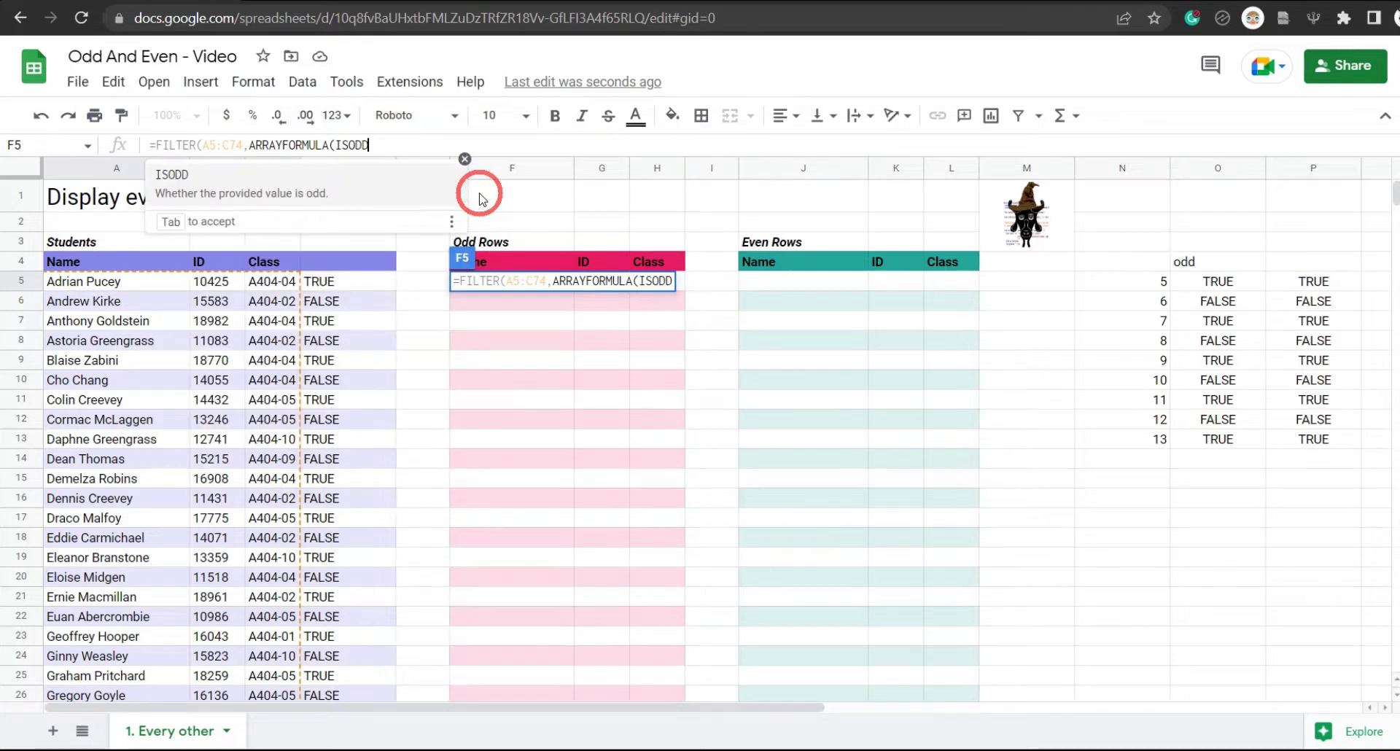
type("(")
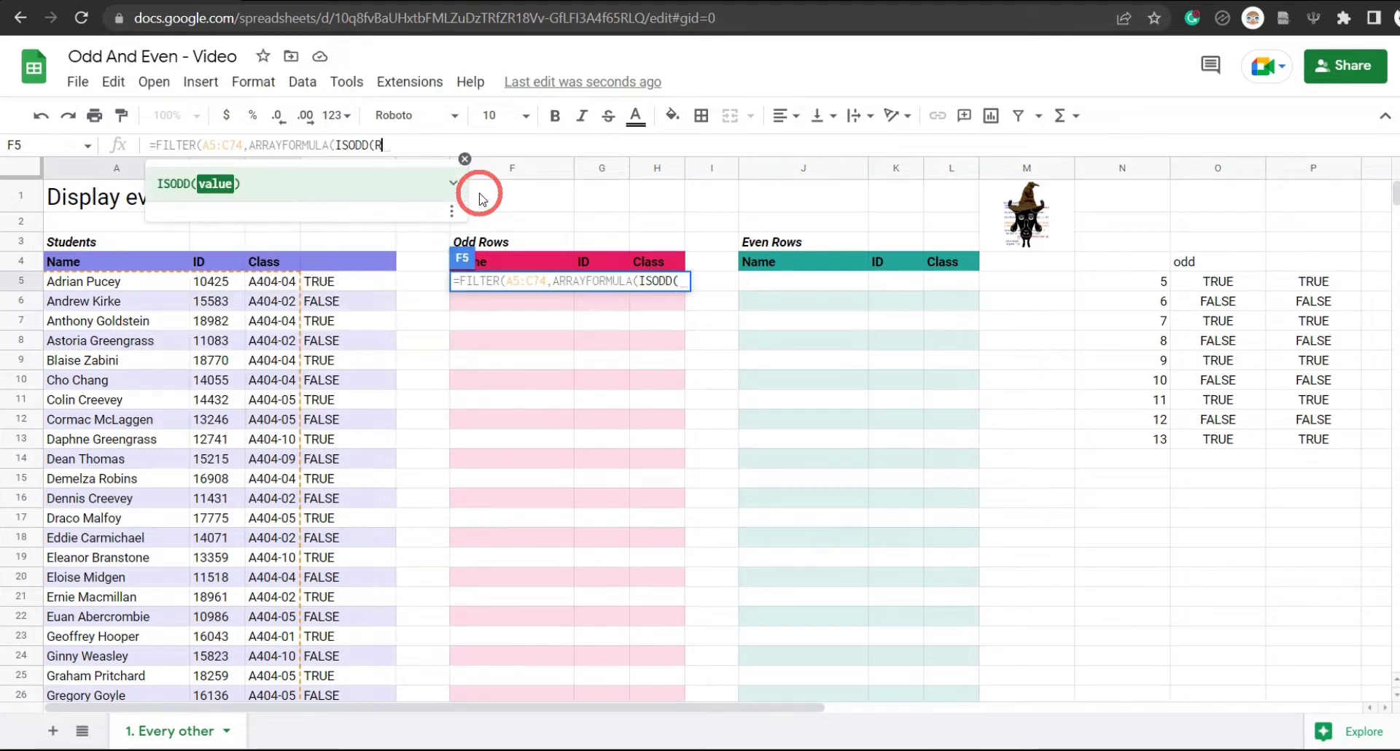
type("ROW(")
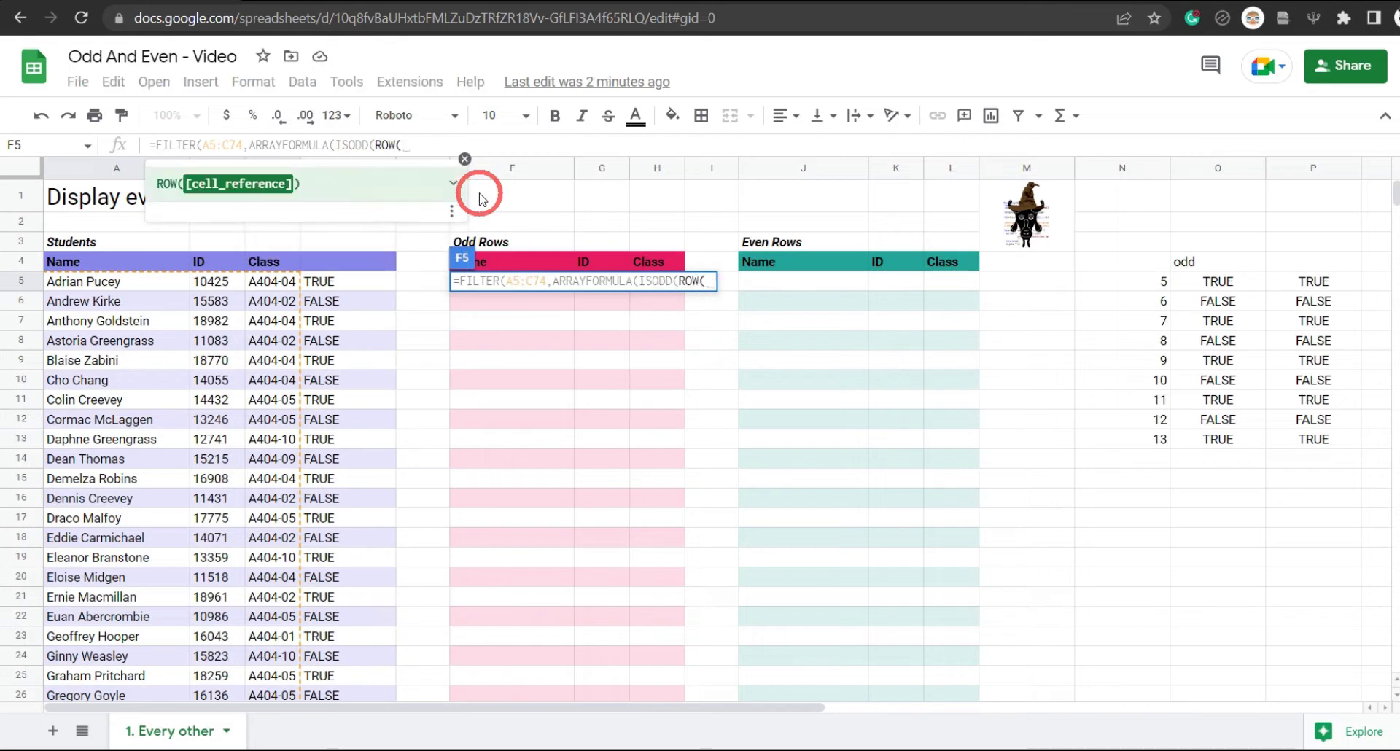
type("A5:")
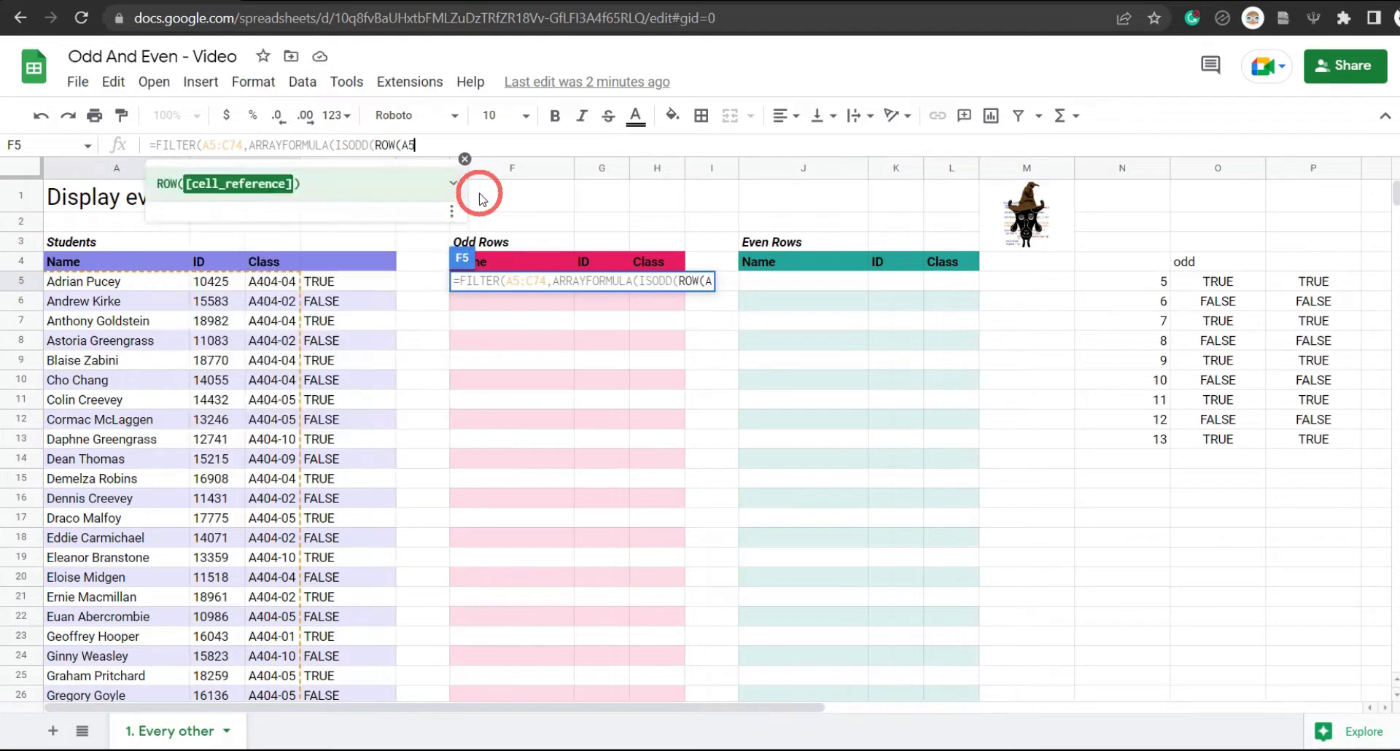
type("A")
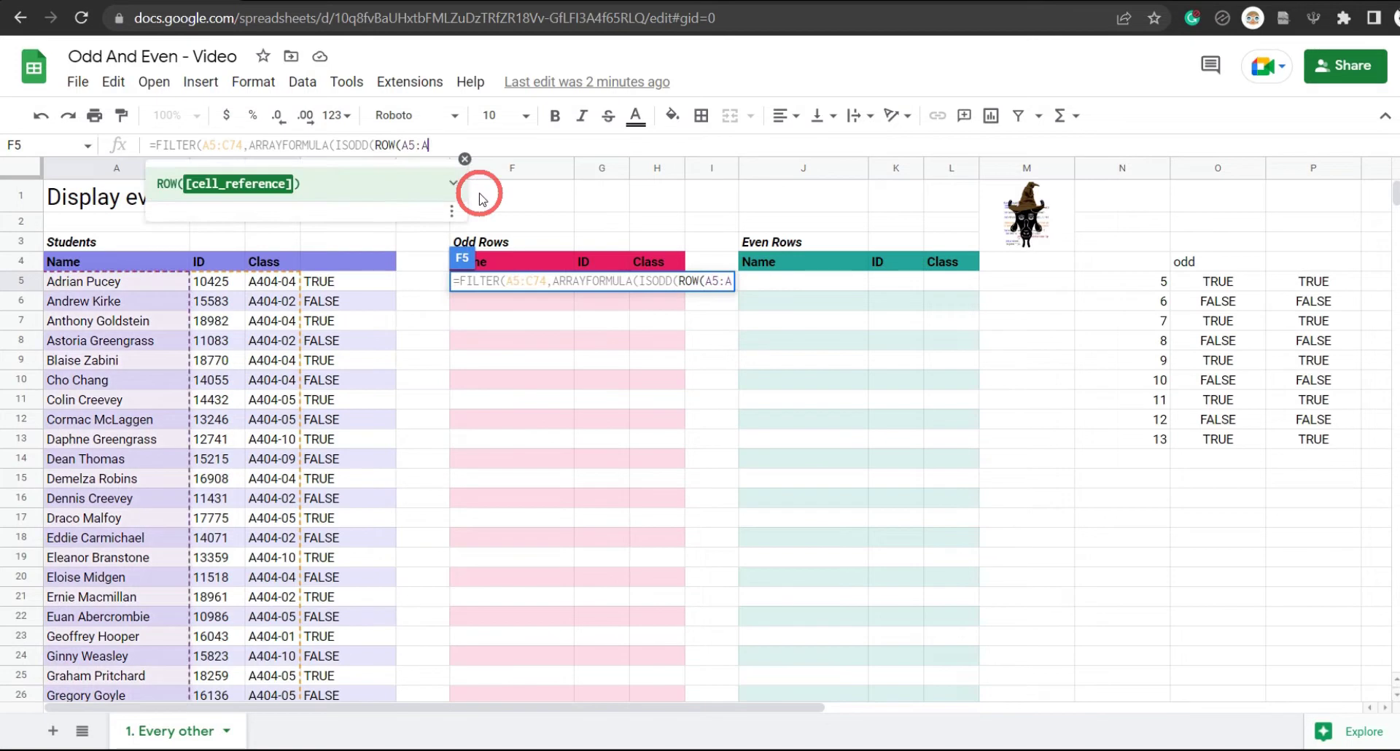
type("74))")
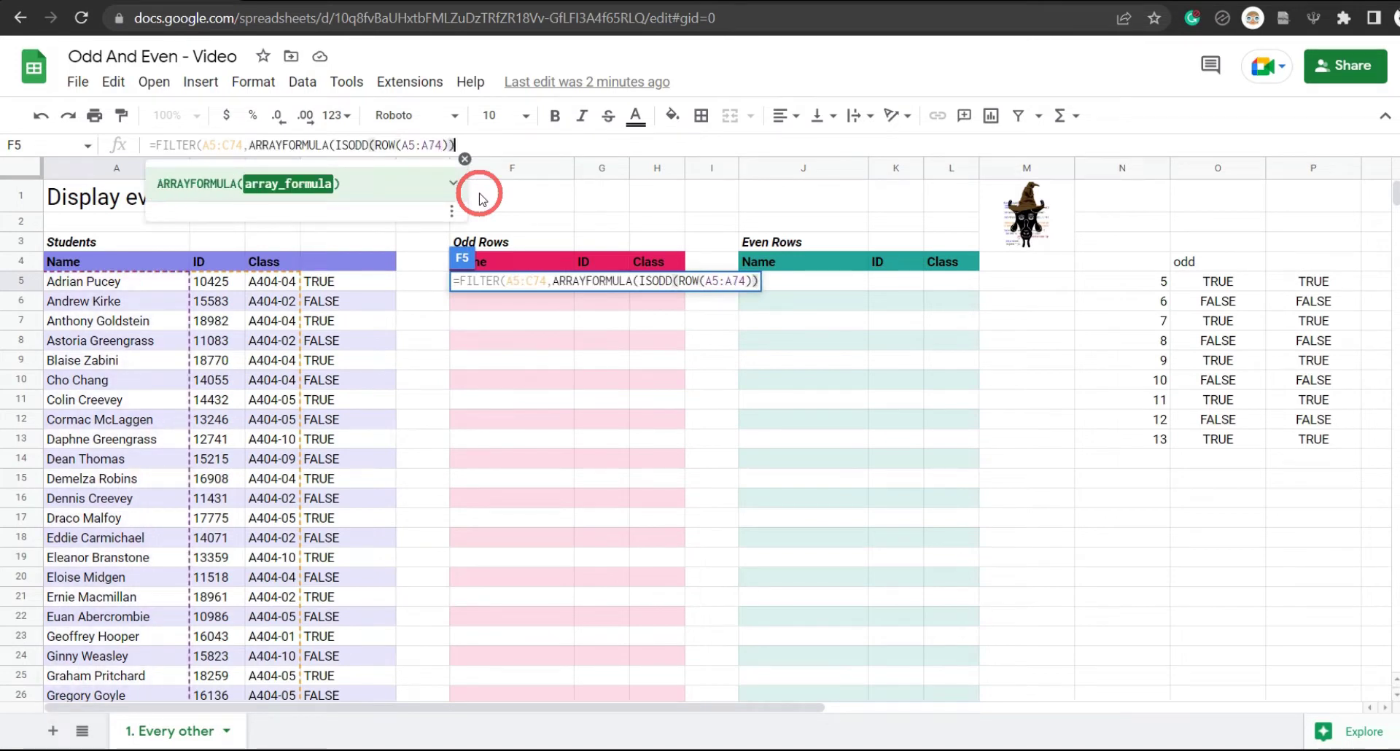
type("))")
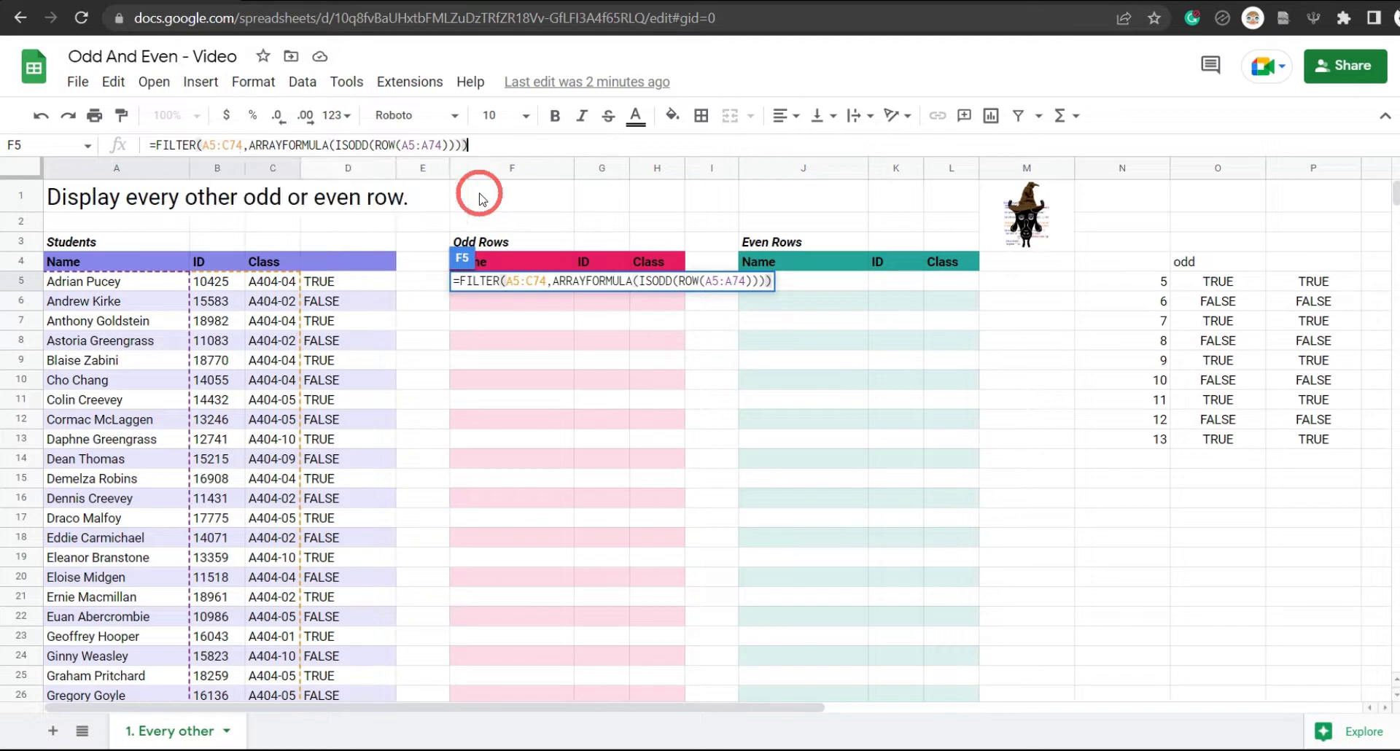
key("Return")
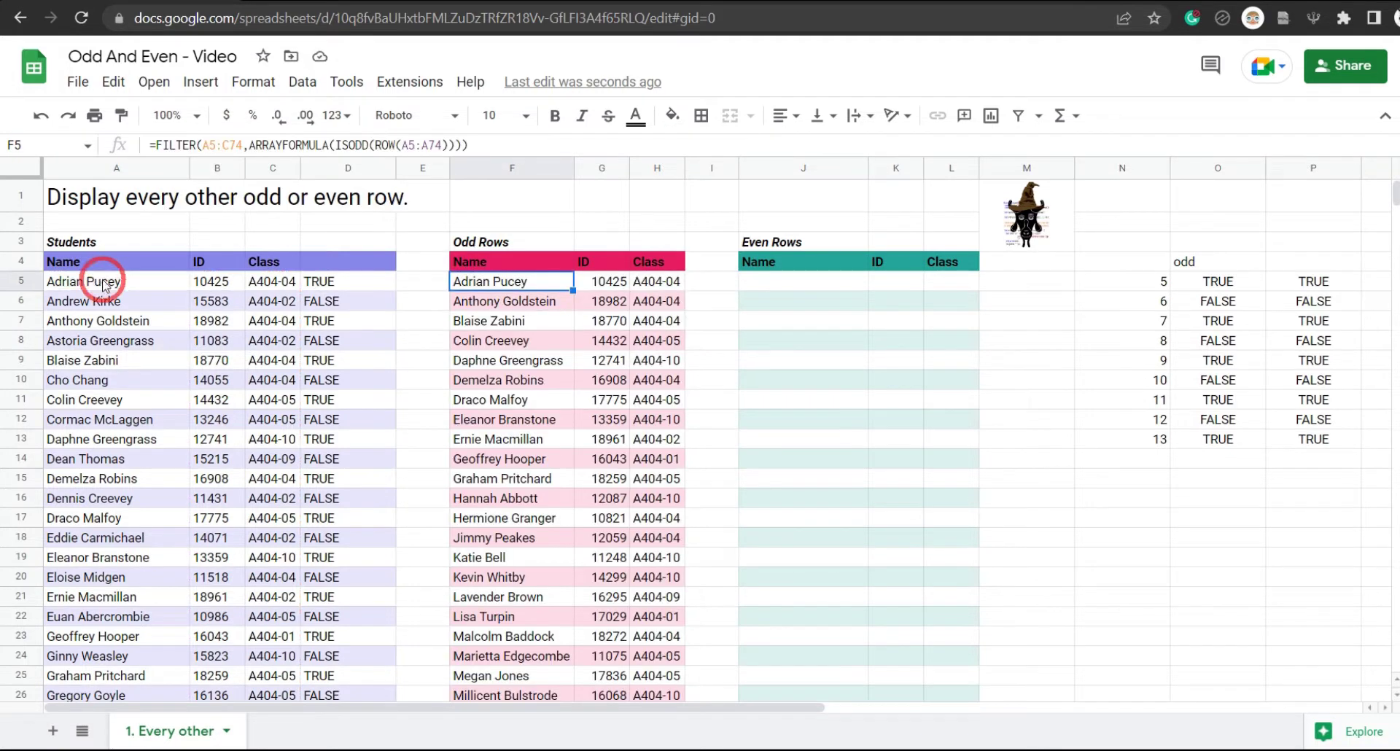
Compare the first two Odd Rows entries in F5 and F6 with rows 5 and 7 of the Students table.
left_click(153, 281)
left_click(29, 286)
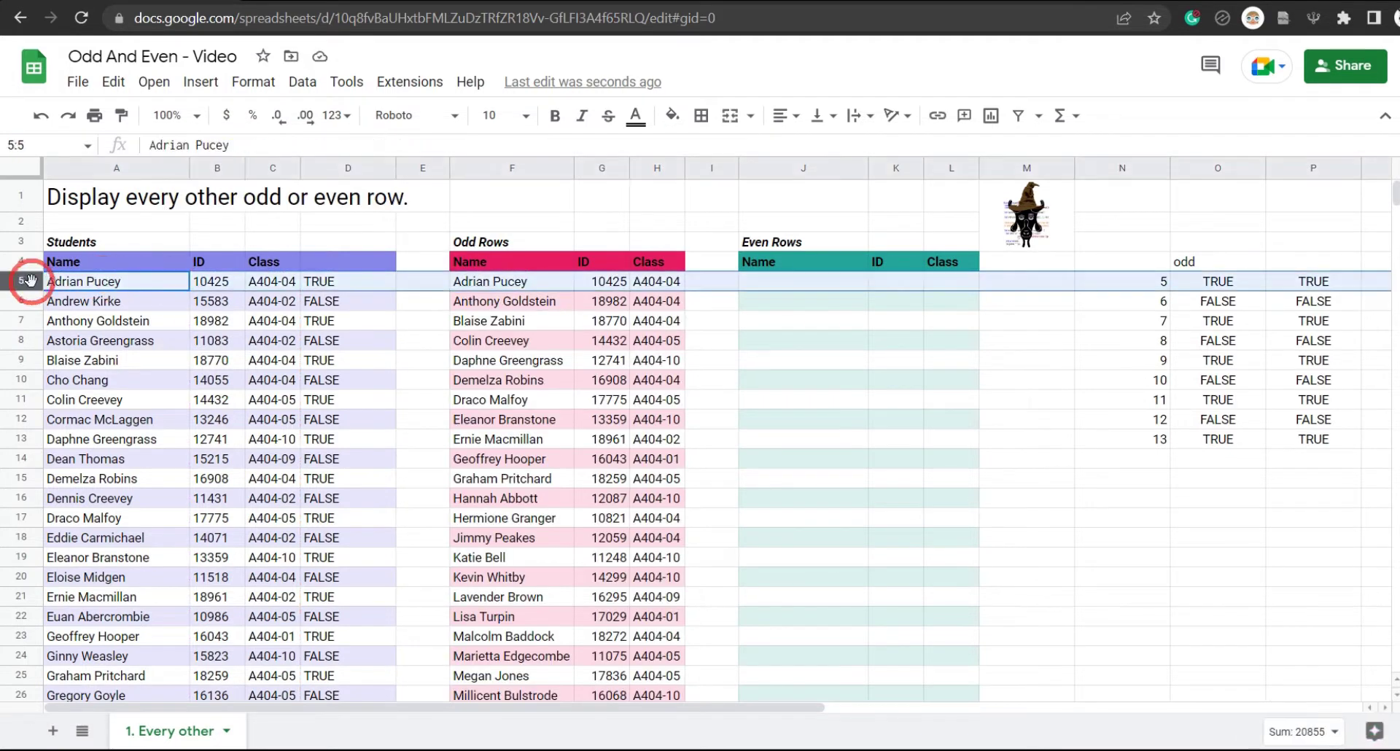
left_click(539, 284)
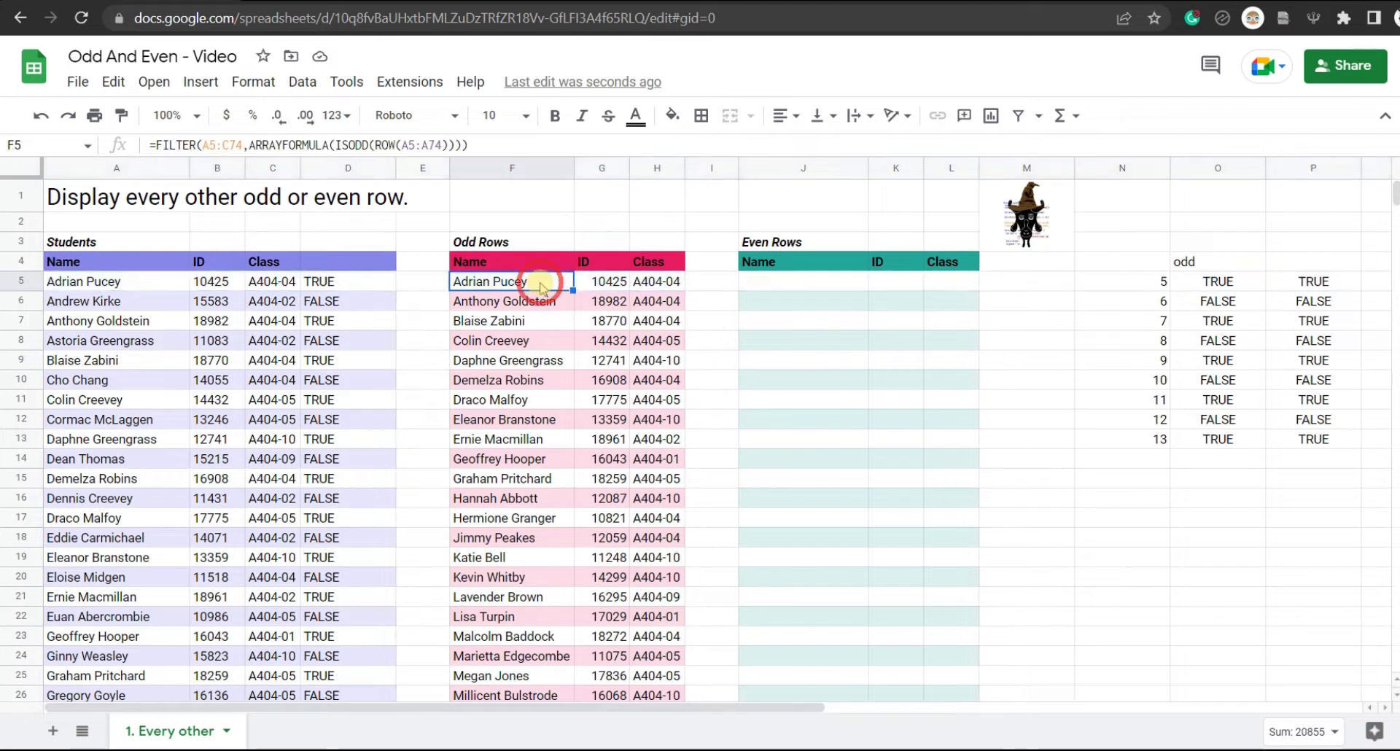
left_click(64, 321)
left_click(494, 301)
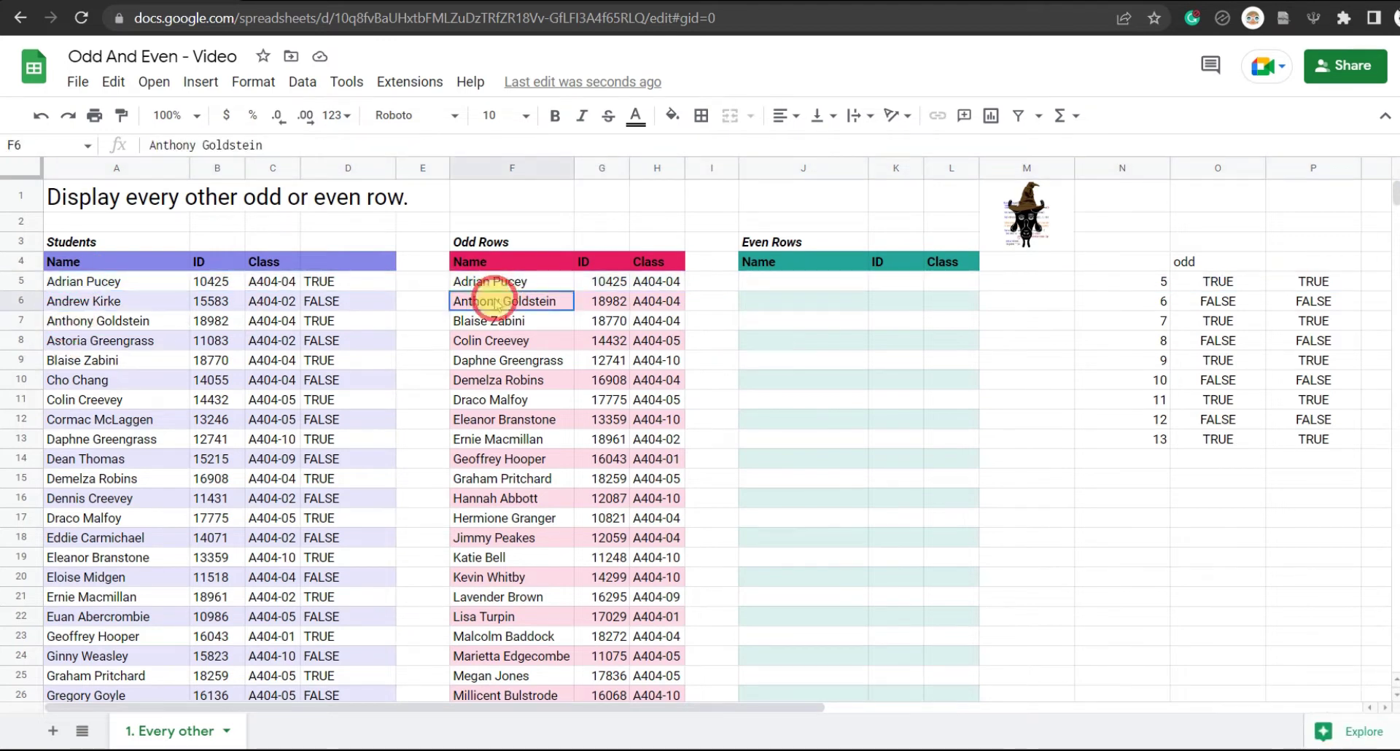
Compare the Odd Rows entries in F7 and F8 with rows 9 and 11 of the Students table.
left_click(108, 362)
left_click(479, 327)
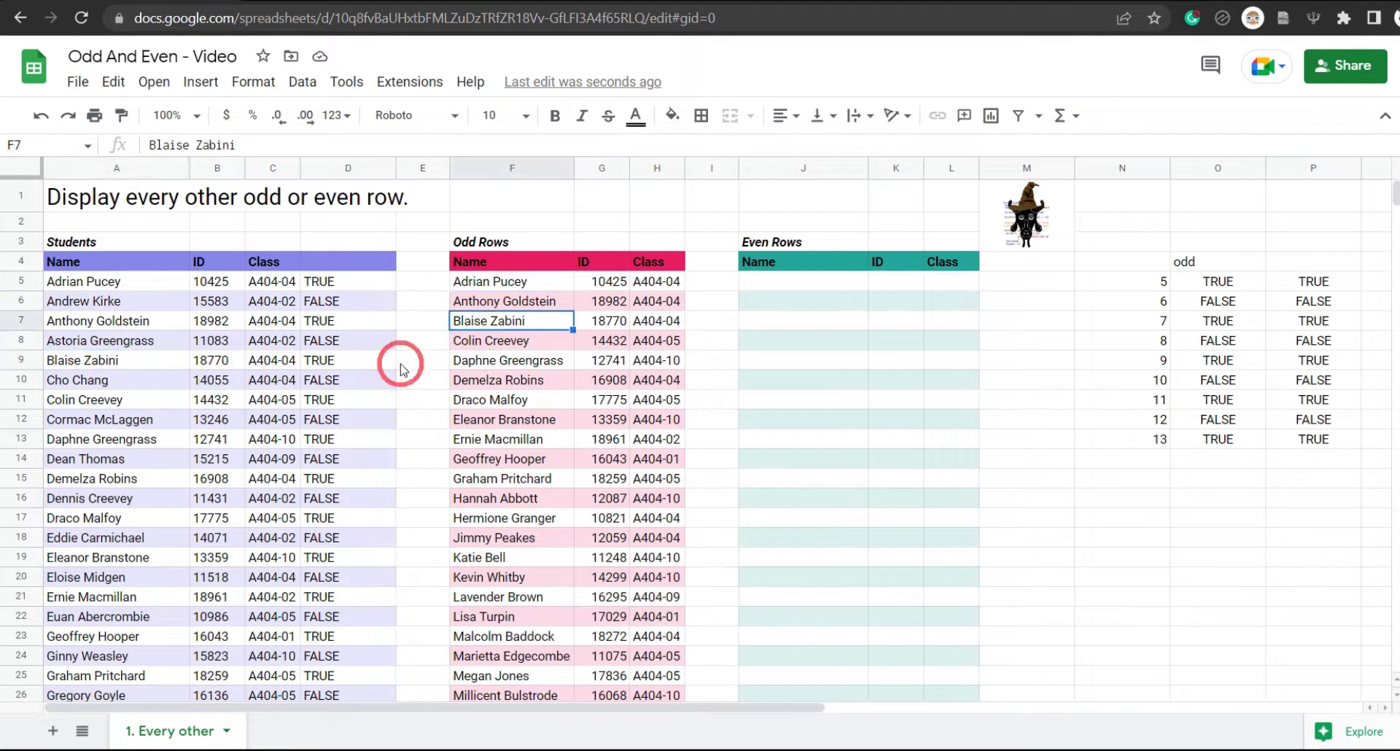
left_click(88, 400)
left_click(503, 341)
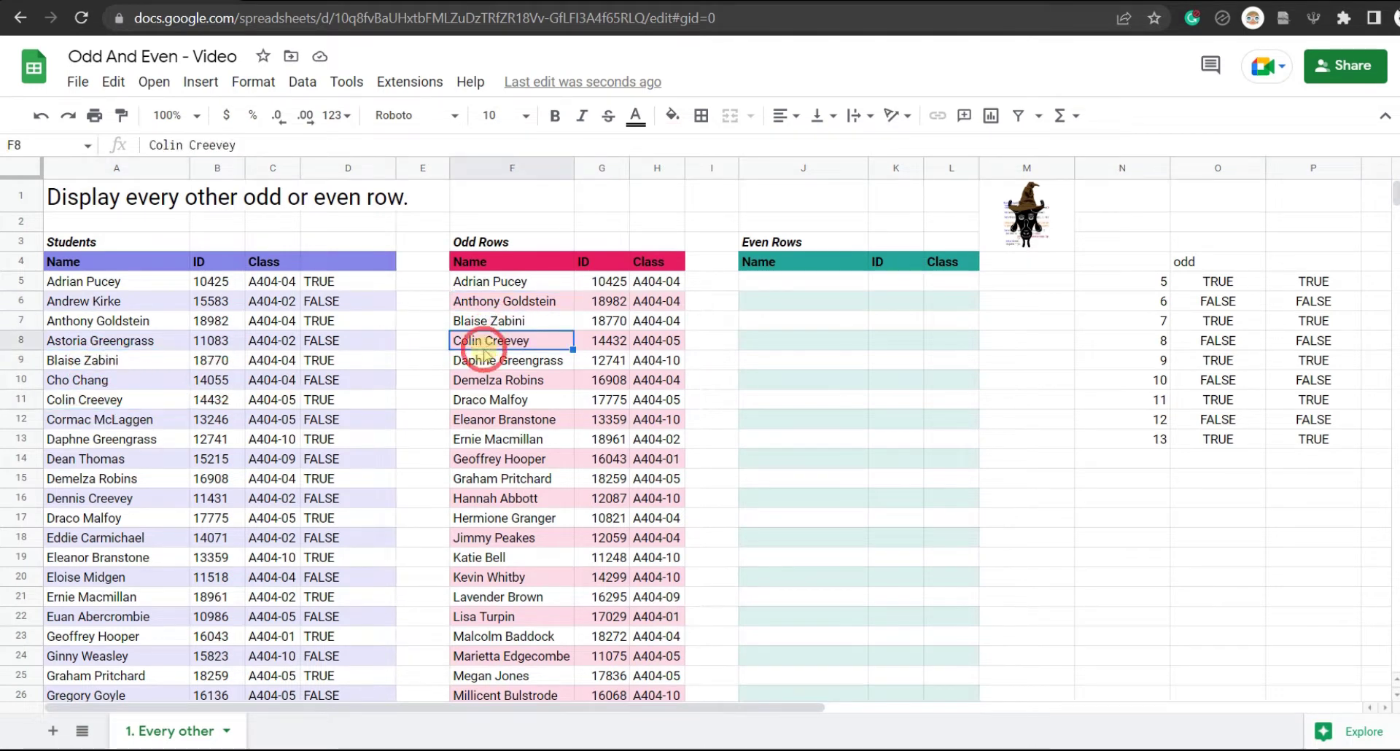
Copy the FILTER formula text from F5 into J5, the first cell under the Even Rows Name header, keeping its references unchanged.
left_click(503, 281)
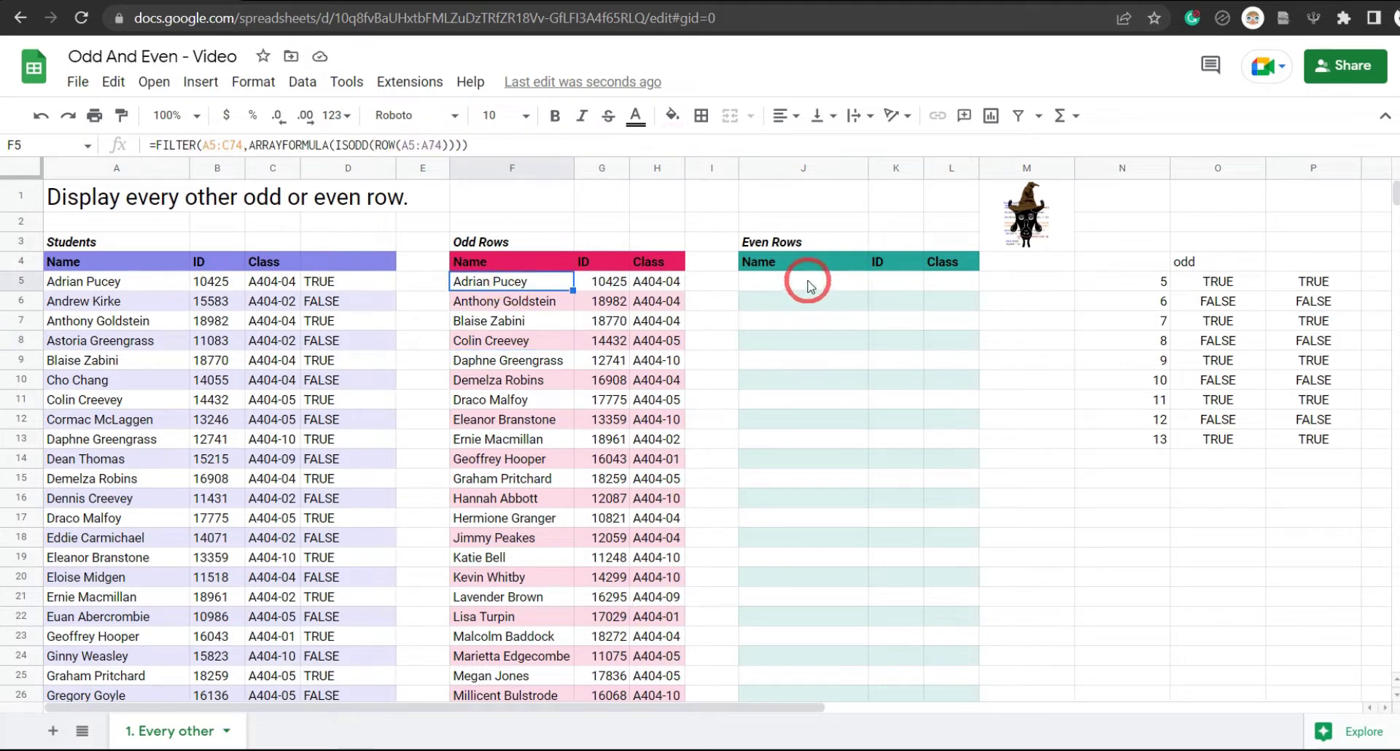
left_click(511, 143)
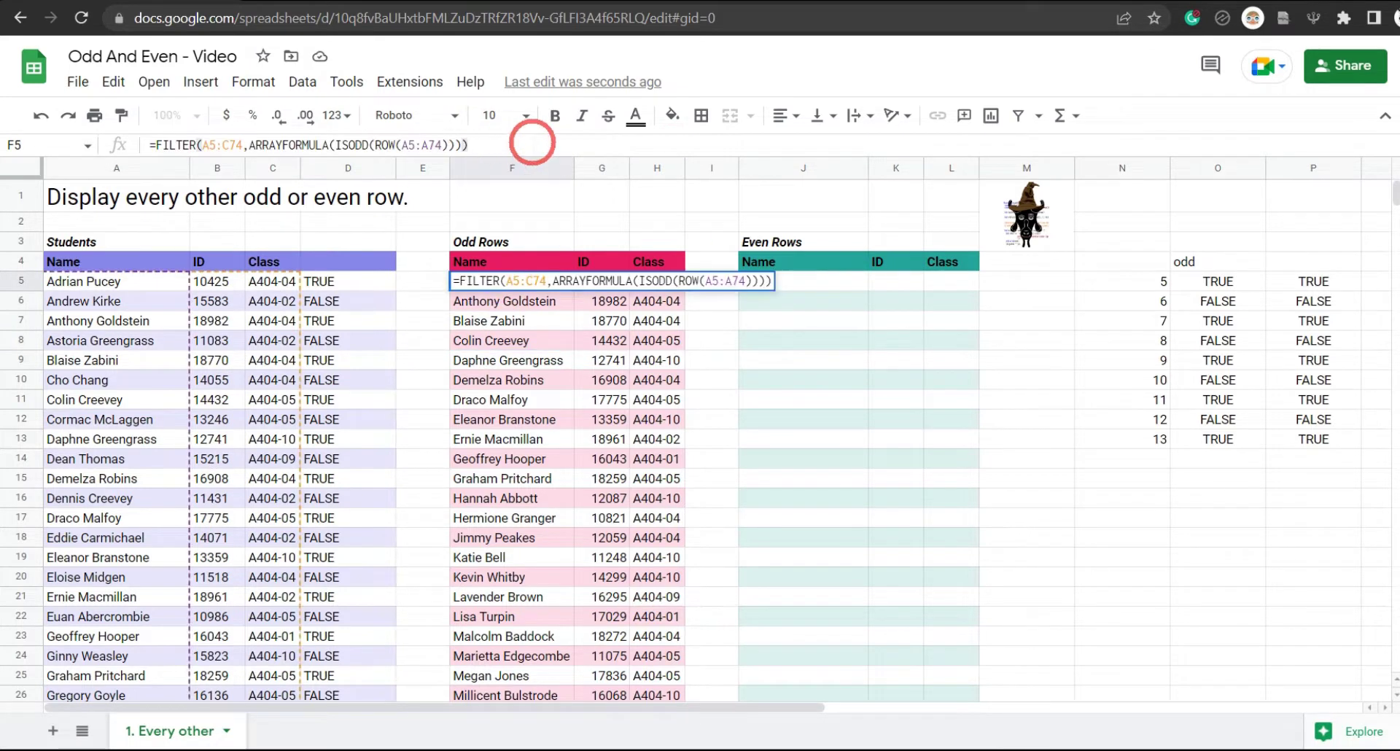
key("ctrl+a")
key("ctrl+c")
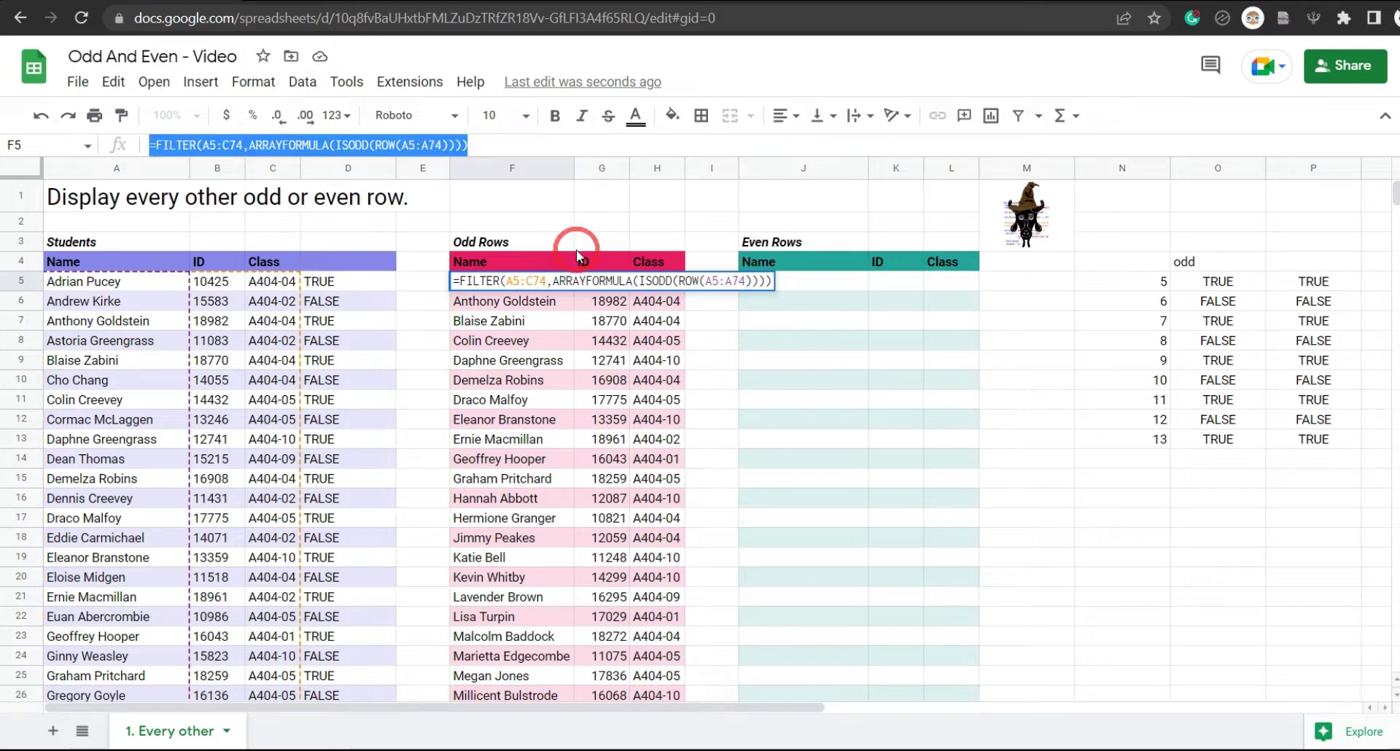
key("Tab")
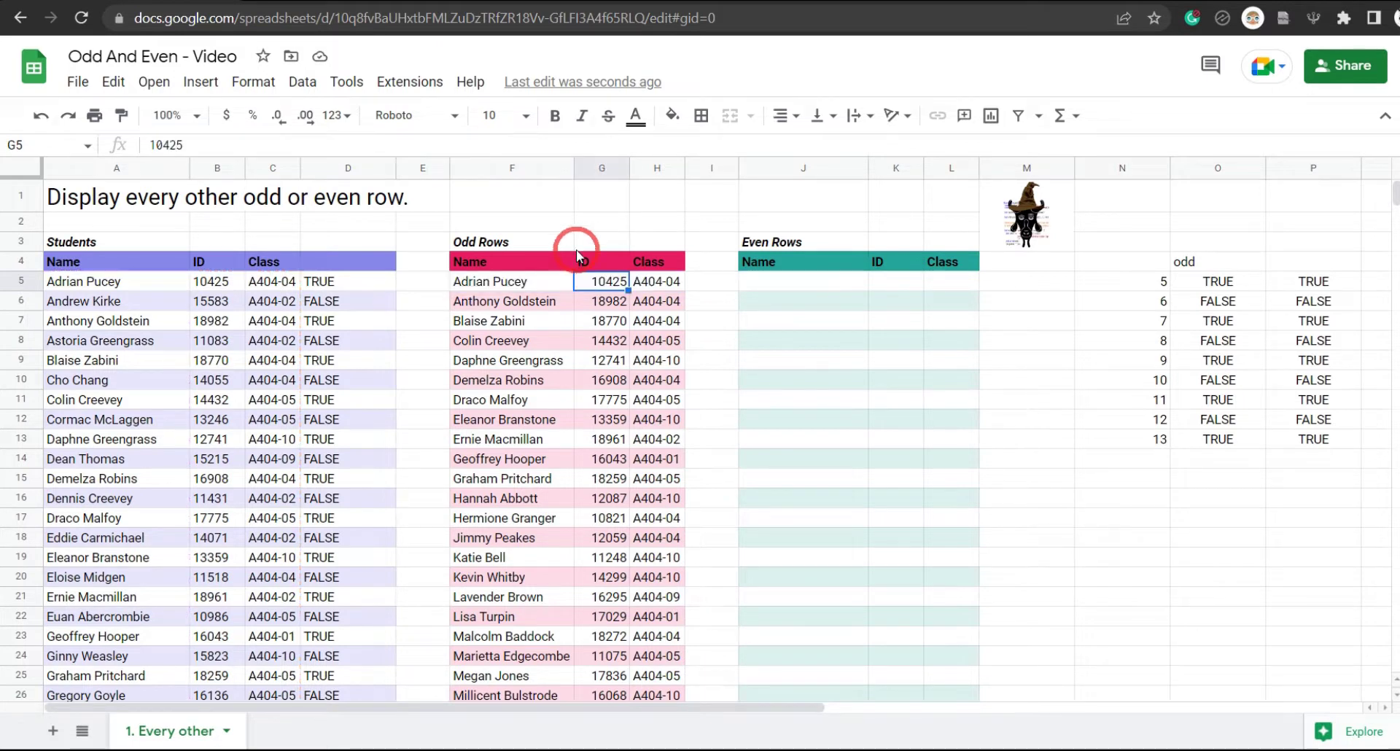
left_click(774, 290)
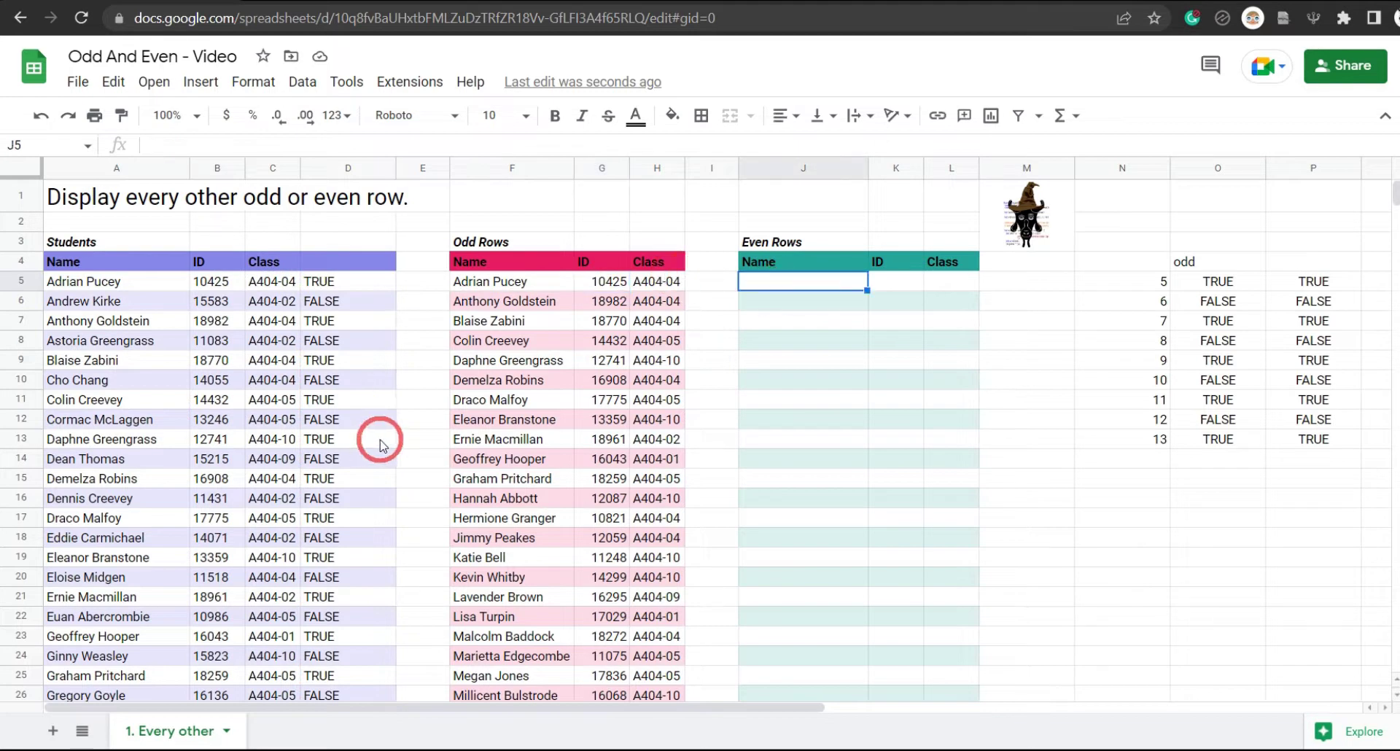
key("Return")
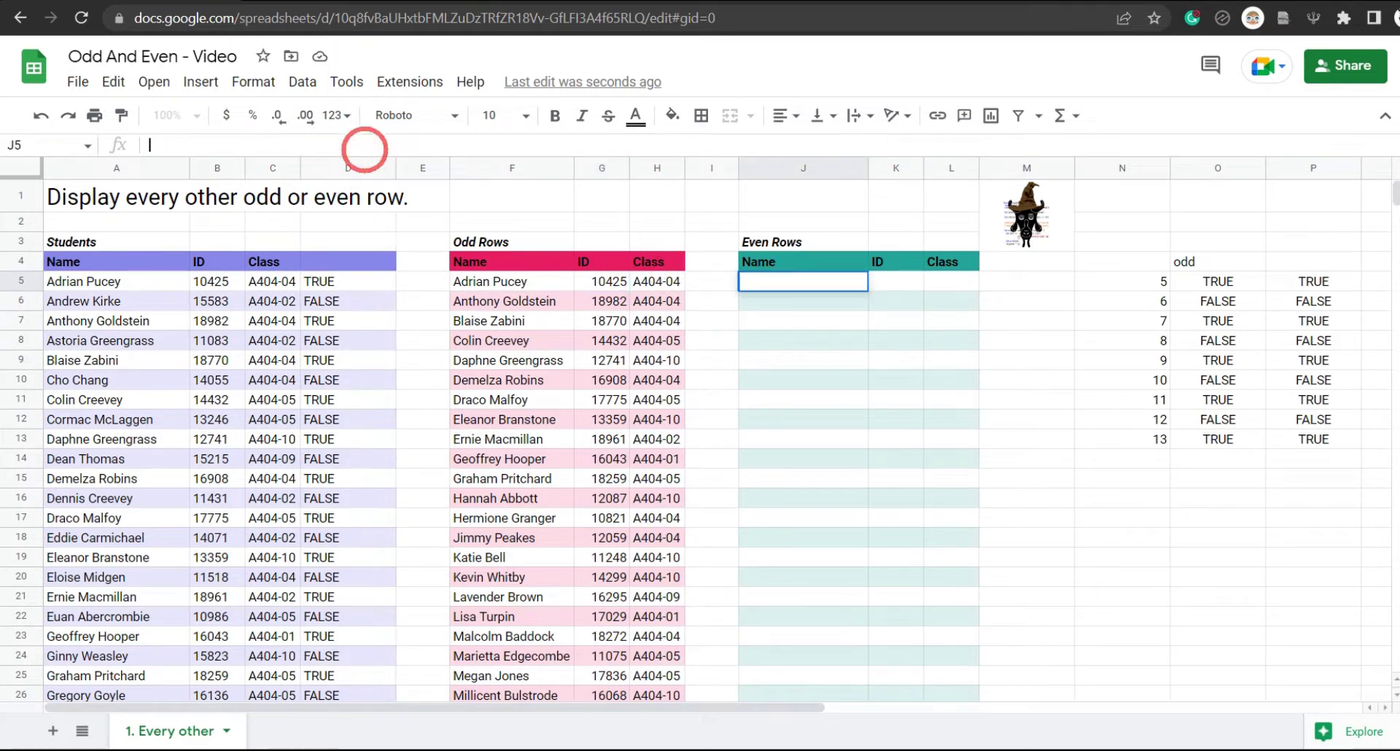
key("ctrl+v")
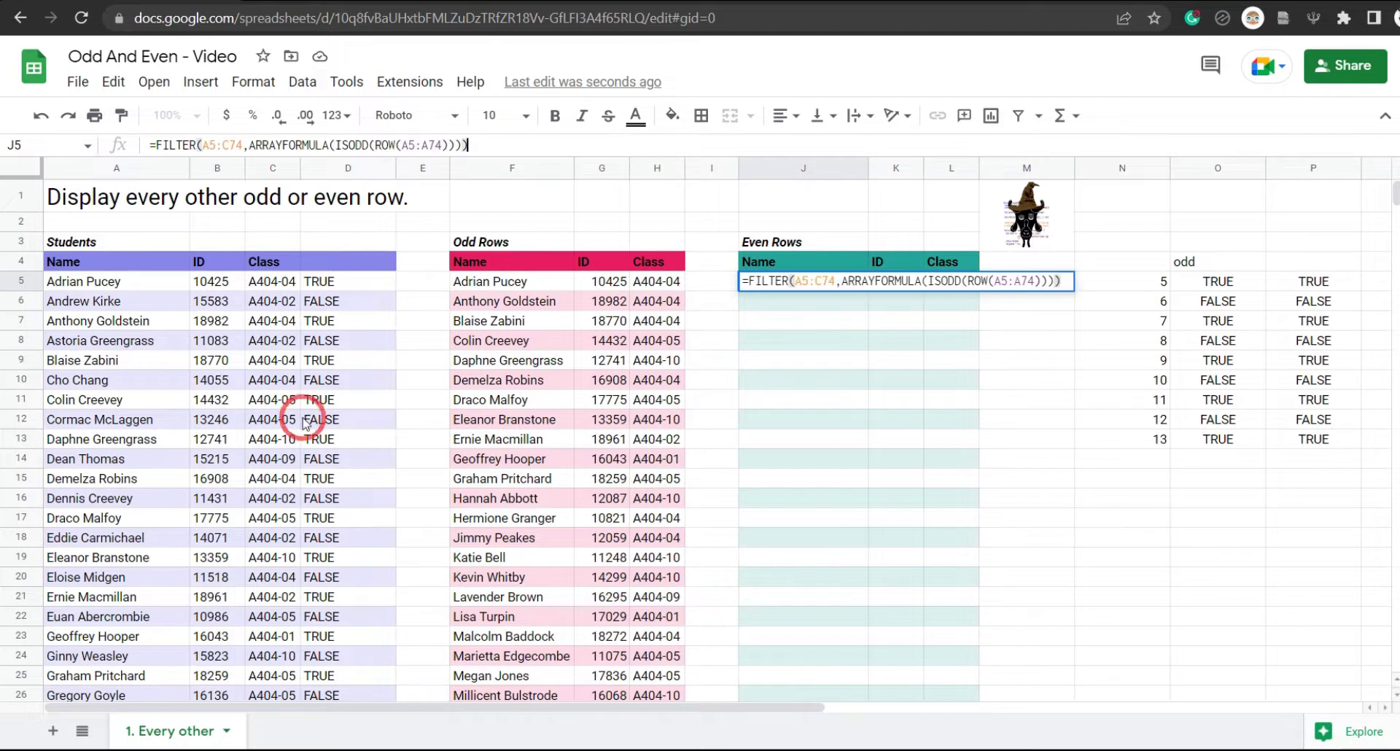
Replace ISODD with ISEVEN in the J5 formula, making it =FILTER(A5:C74,ARRAYFORMULA(ISEVEN(ROW(A5:A74)))).
left_click(368, 145)
left_click_drag(360, 145, 349, 145)
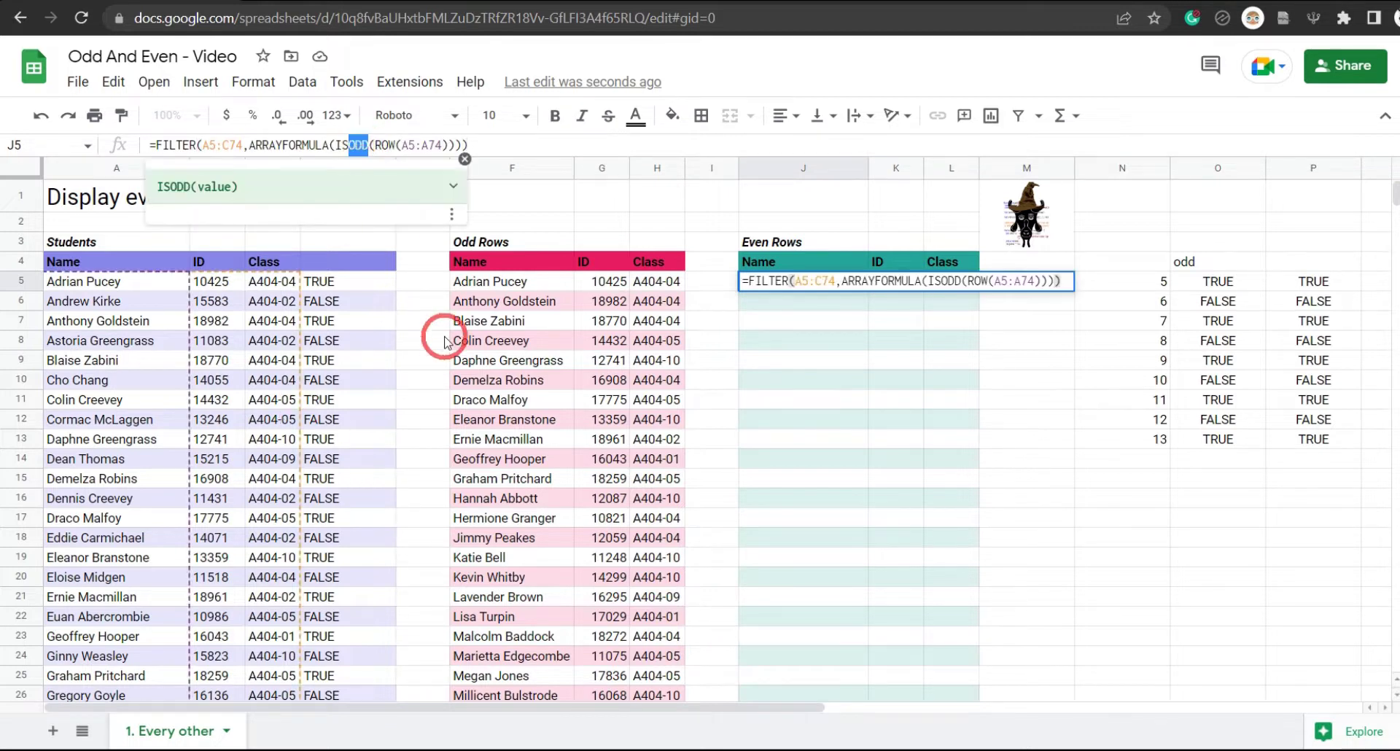
type("EVEN")
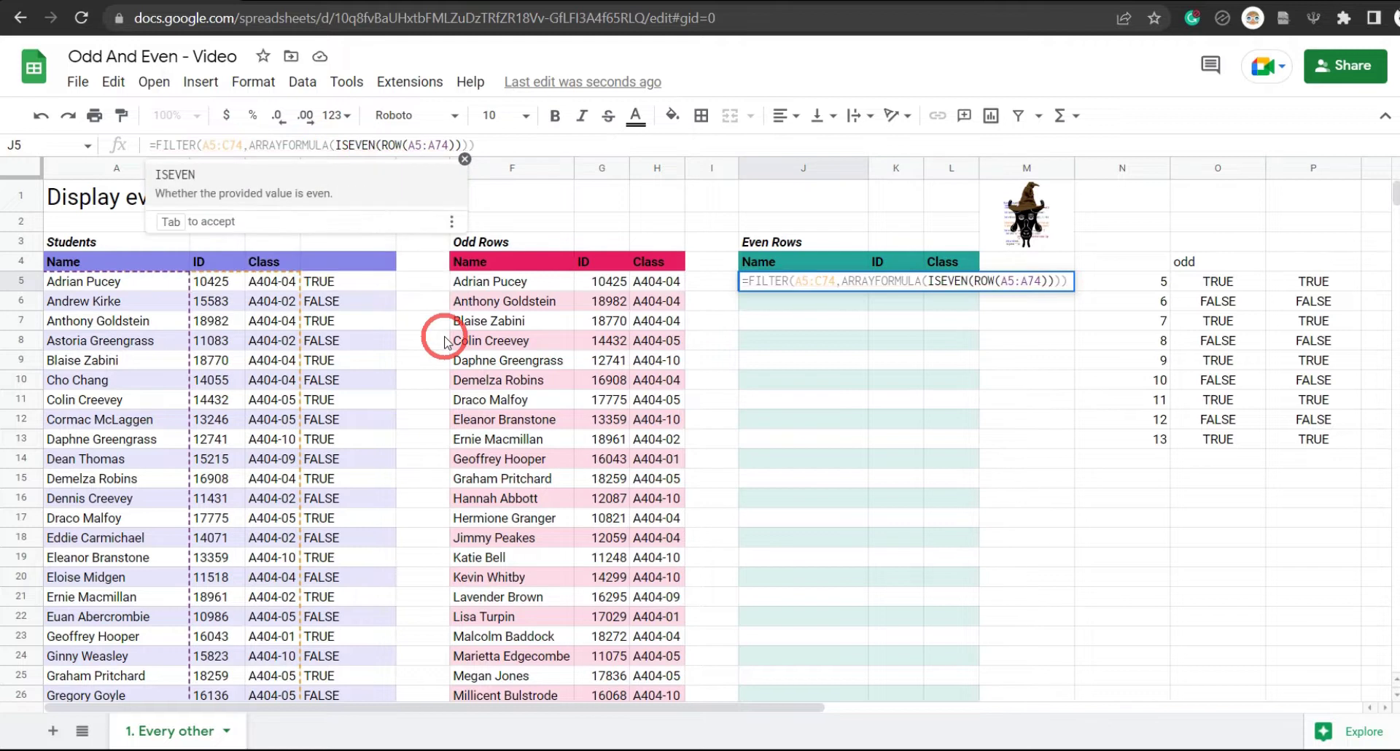
key("Return")
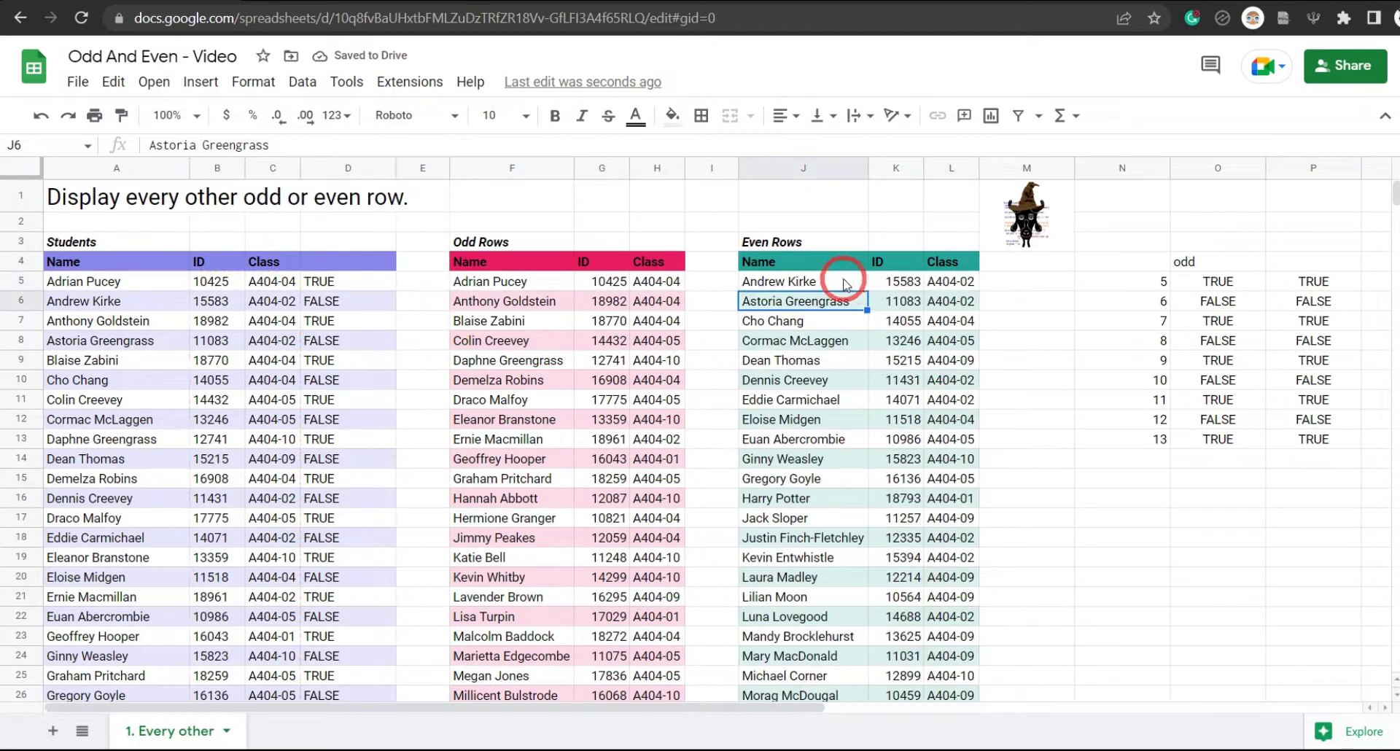
Compare the first Even Rows entries with rows 6 and 8 of the Students table.
left_click(840, 288)
left_click(121, 297)
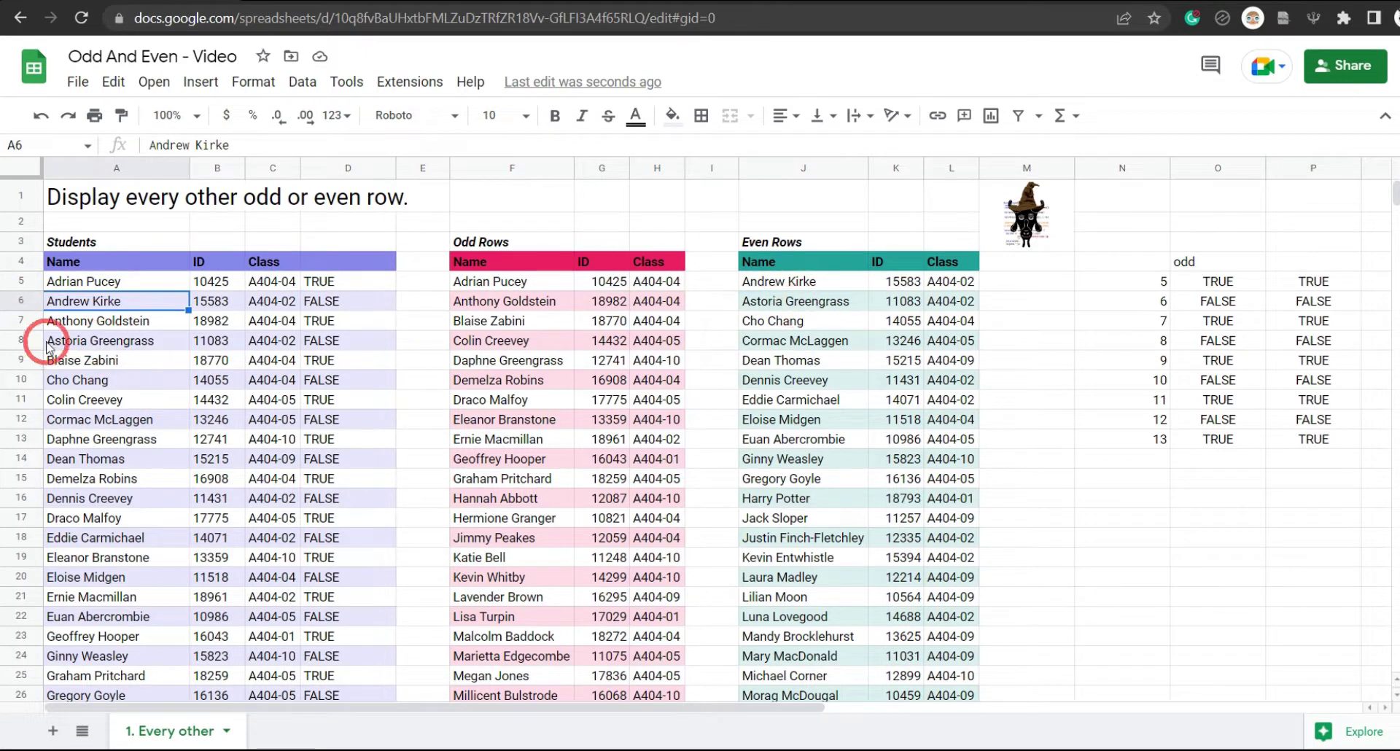
left_click(70, 340)
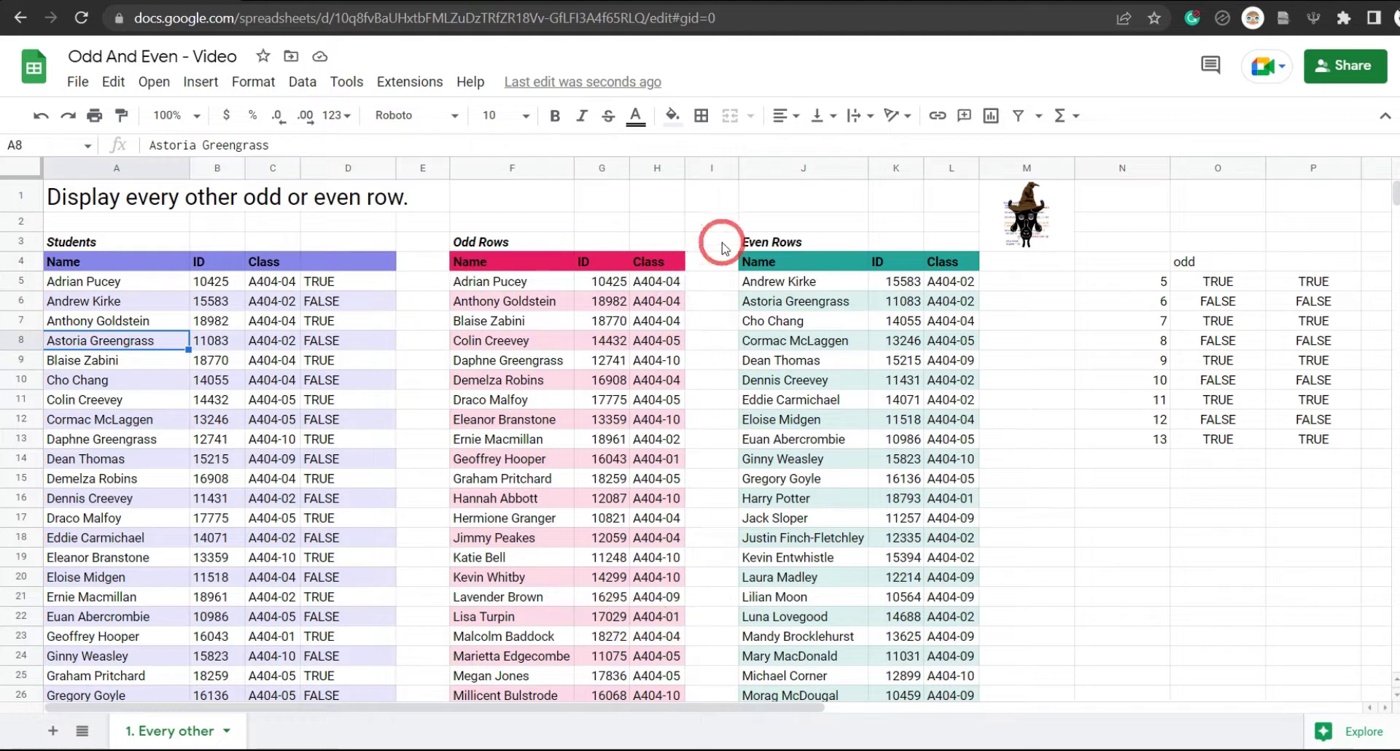
scroll(812, 282, "down", 10)
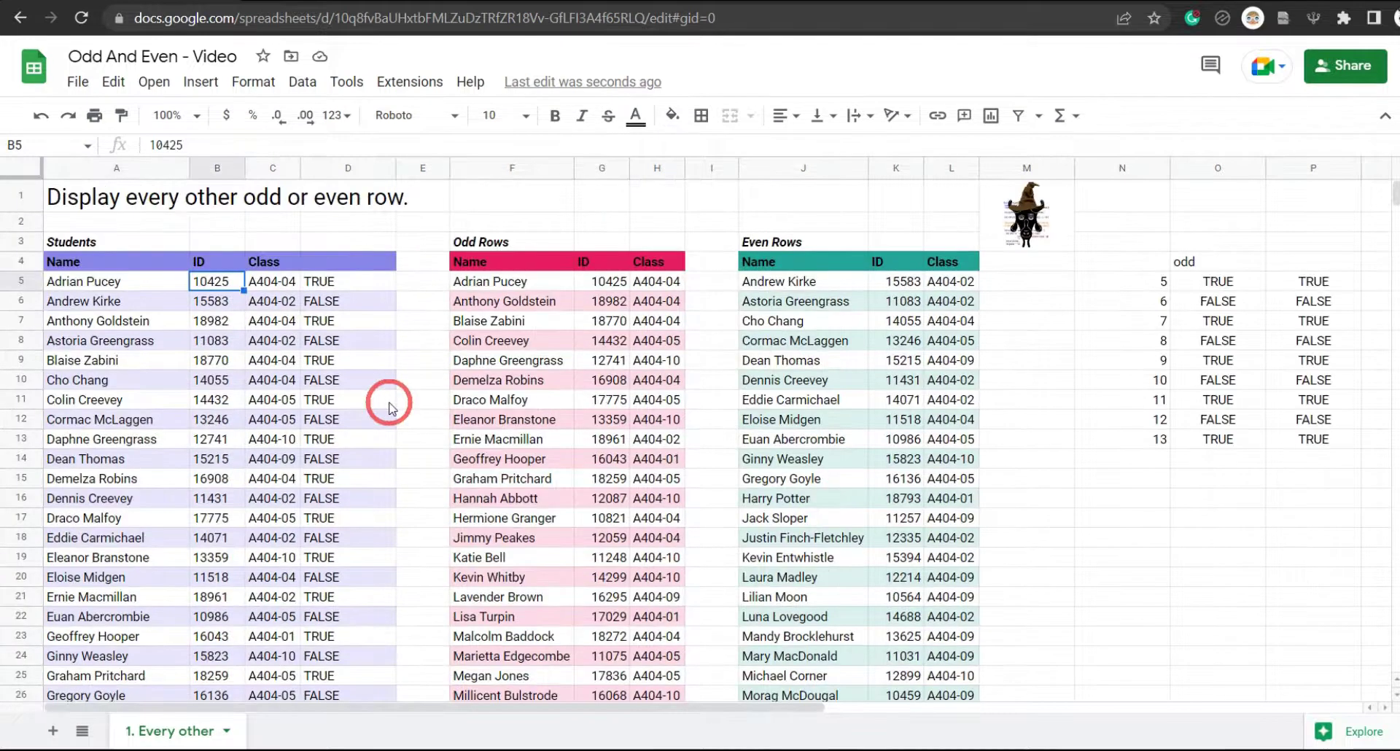